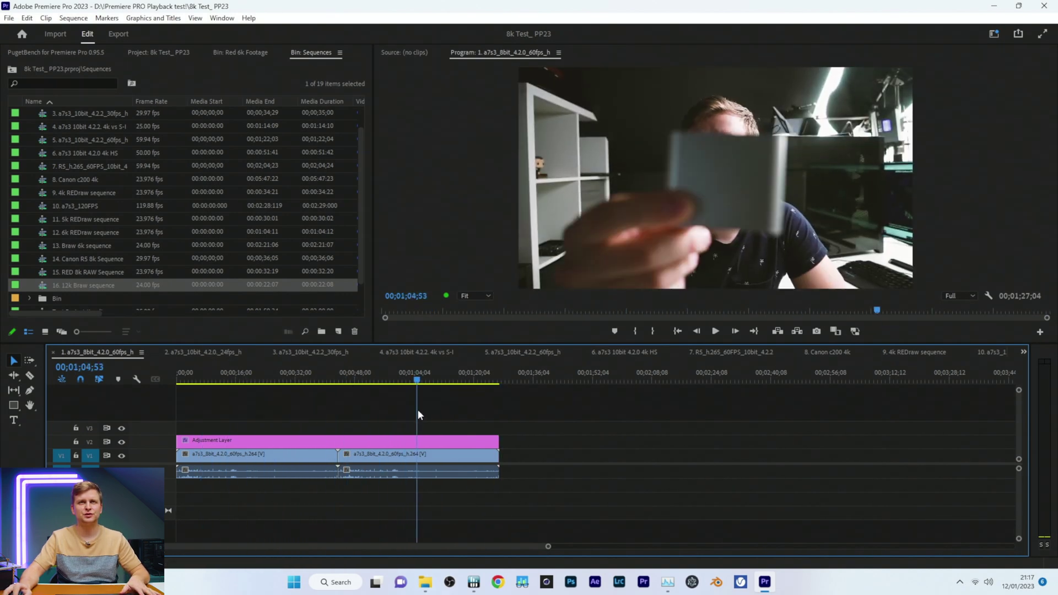
Step: Play the 1. a7s3_8bit_4.2.0_60fps_h sequence and bring up the GPU 0 performance graphs in Task Manager
{"action": "key", "text": "space"}
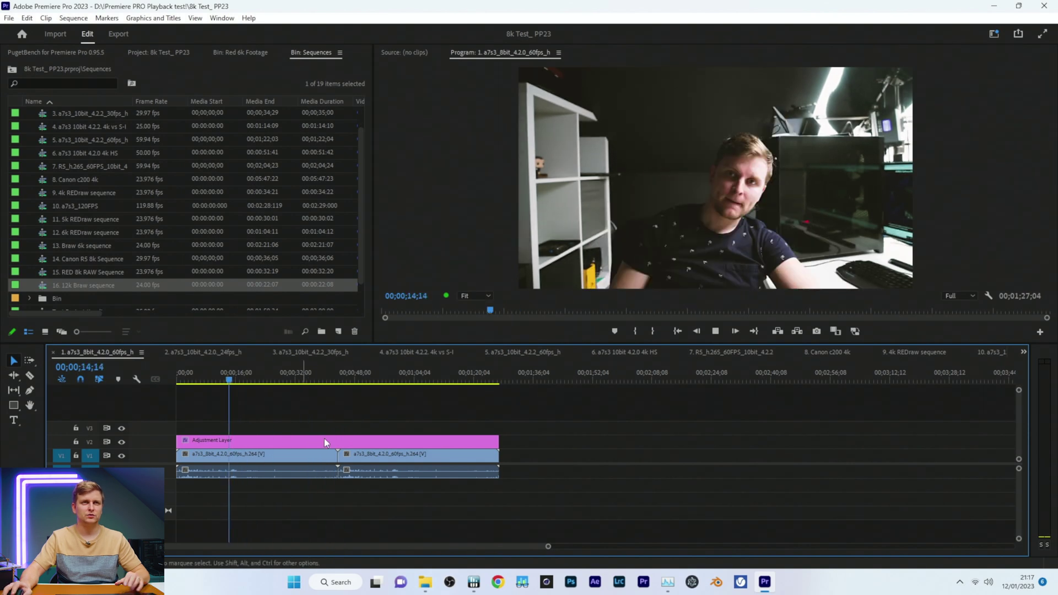
{"action": "key", "text": "ctrl+shift+Escape"}
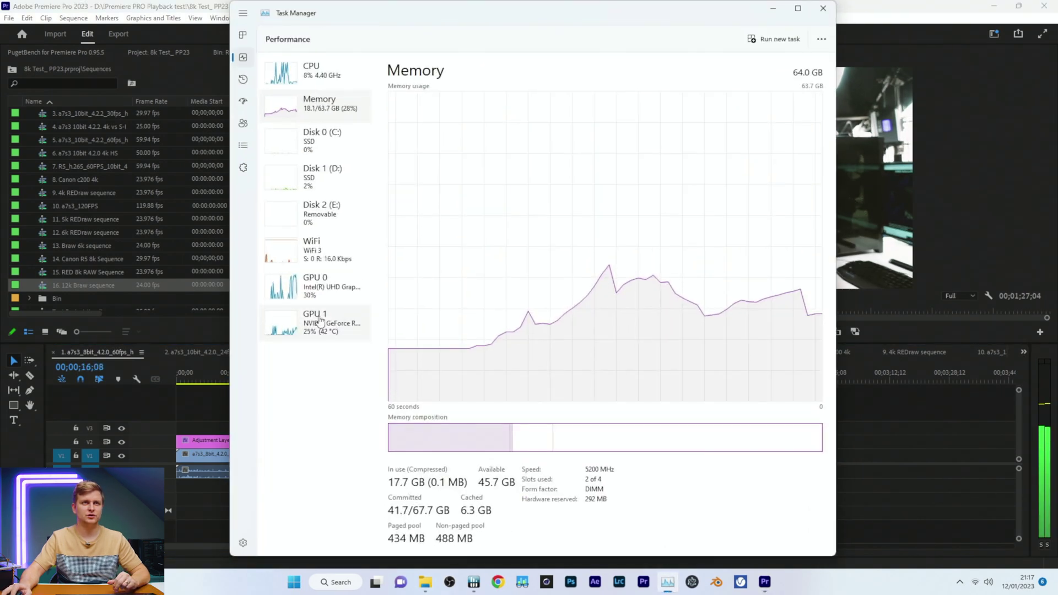
{"action": "left_click", "coordinate": [331, 299]}
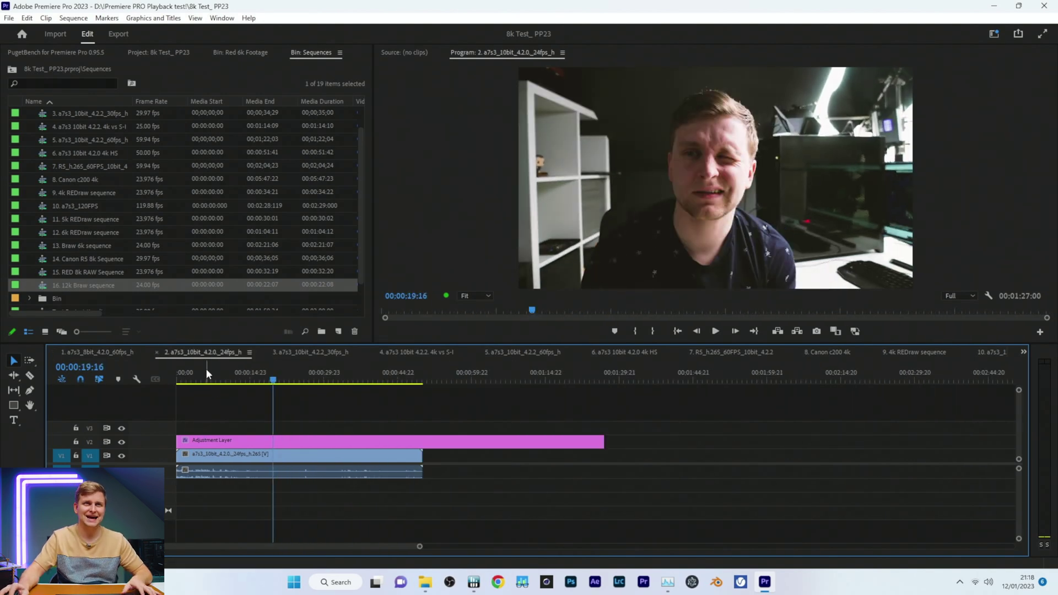
Step: Scrub and play the 2. a7s3_10bit_4.2.0._24fps_h sequence, checking the GPU 0 video decode load in Task Manager
{"action": "left_click_drag", "start_coordinate": [206, 373], "coordinate": [251, 373]}
{"action": "key", "text": "space"}
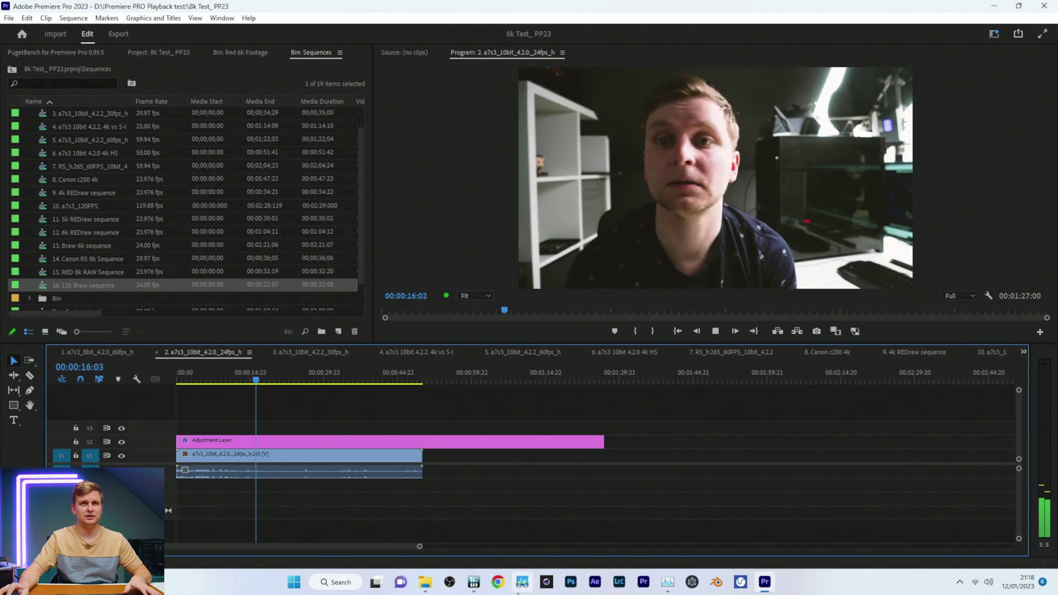
{"action": "left_click", "coordinate": [668, 582]}
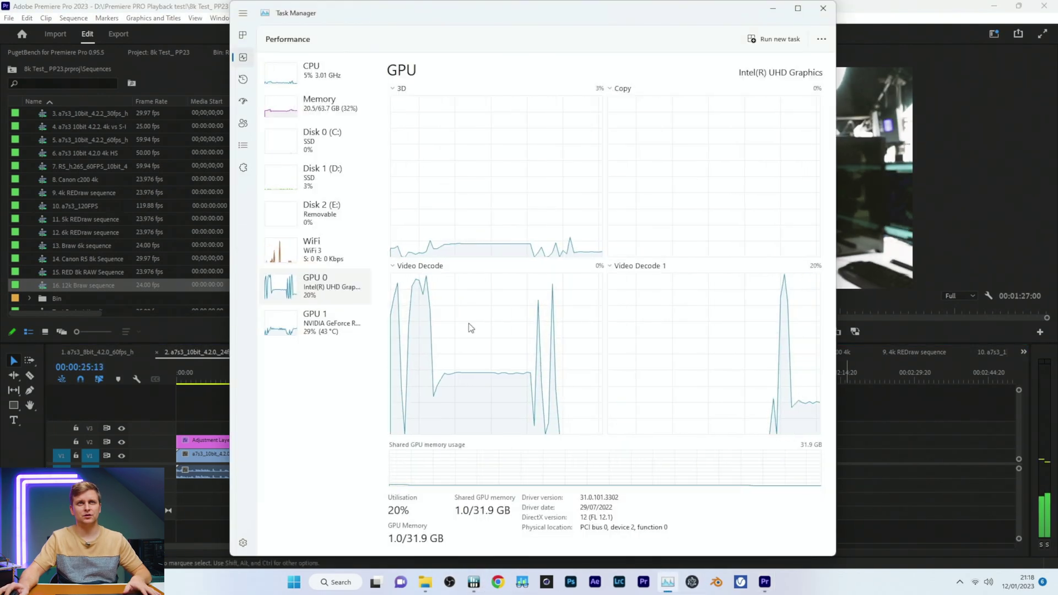
{"action": "left_click", "coordinate": [923, 417]}
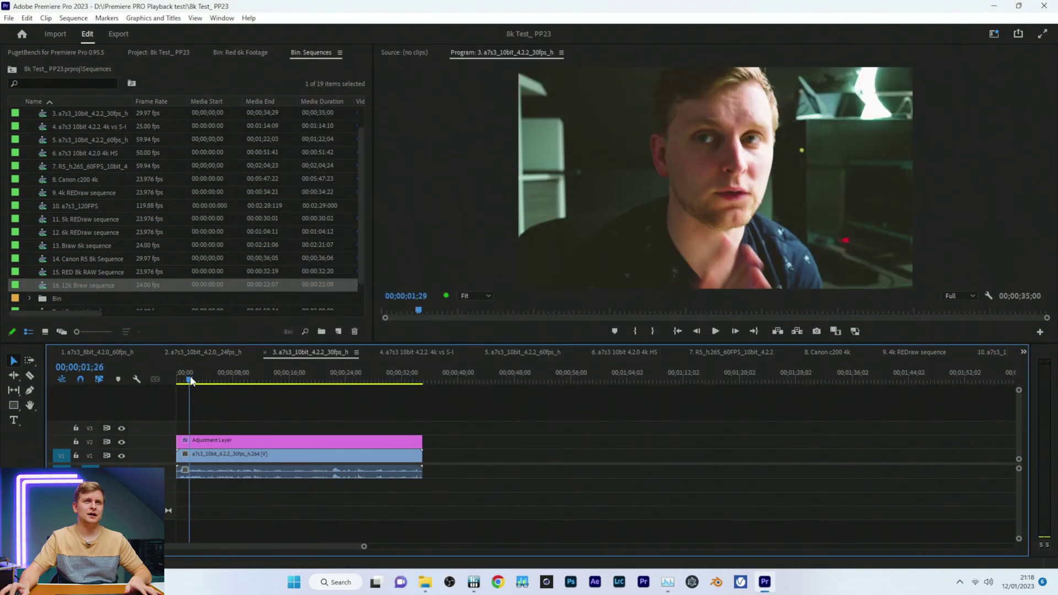
Step: Scrub and play the 3. a7s3_10bit_4.2.2_30fps_h sequence, comparing the CPU and GPU 1 load in Task Manager
{"action": "left_click_drag", "start_coordinate": [175, 380], "coordinate": [205, 386]}
{"action": "key", "text": "space"}
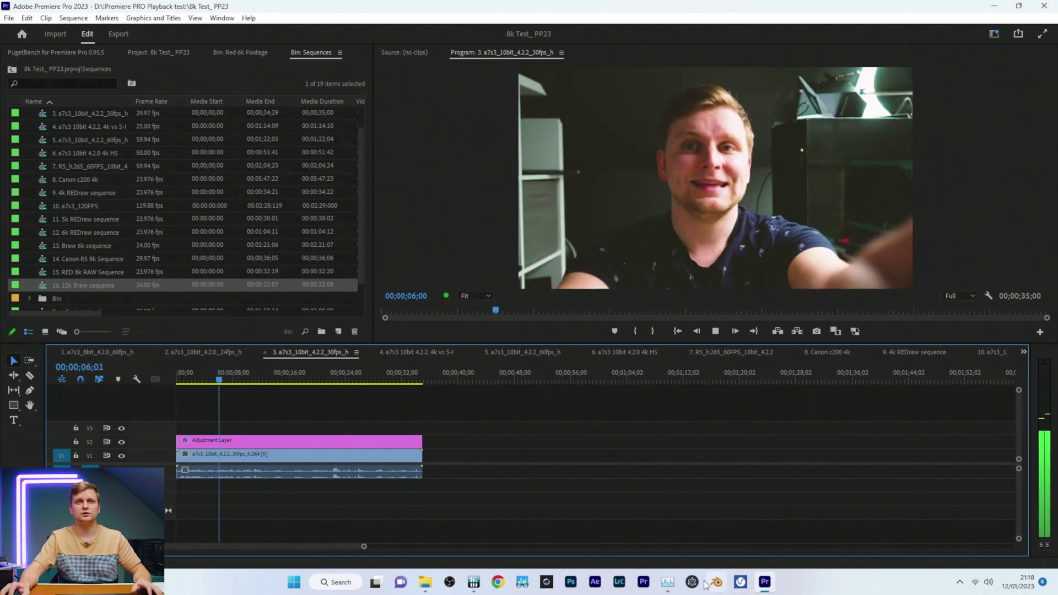
{"action": "left_click", "coordinate": [668, 583]}
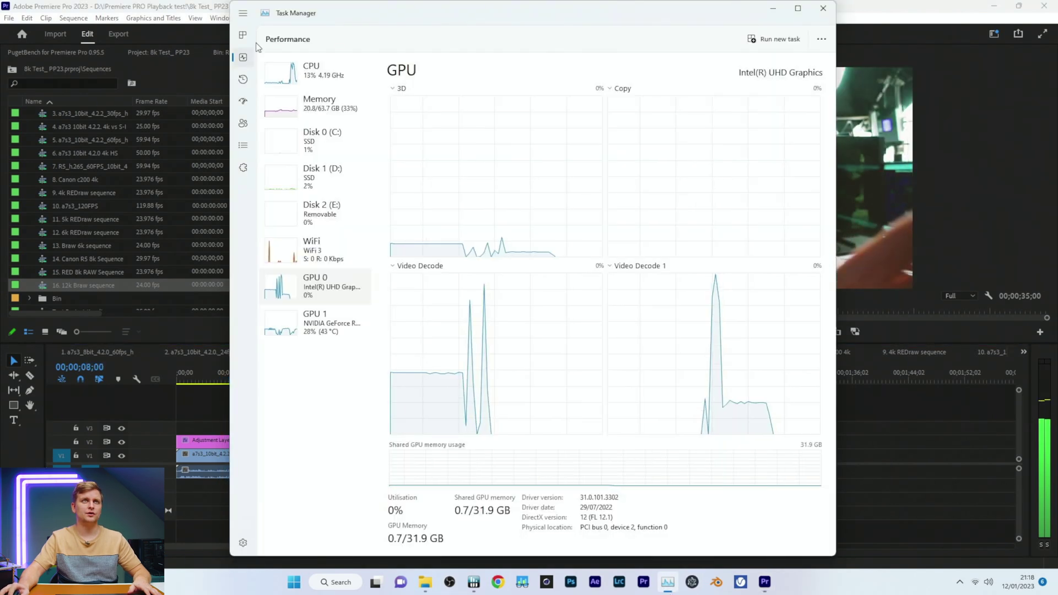
{"action": "left_click", "coordinate": [303, 74]}
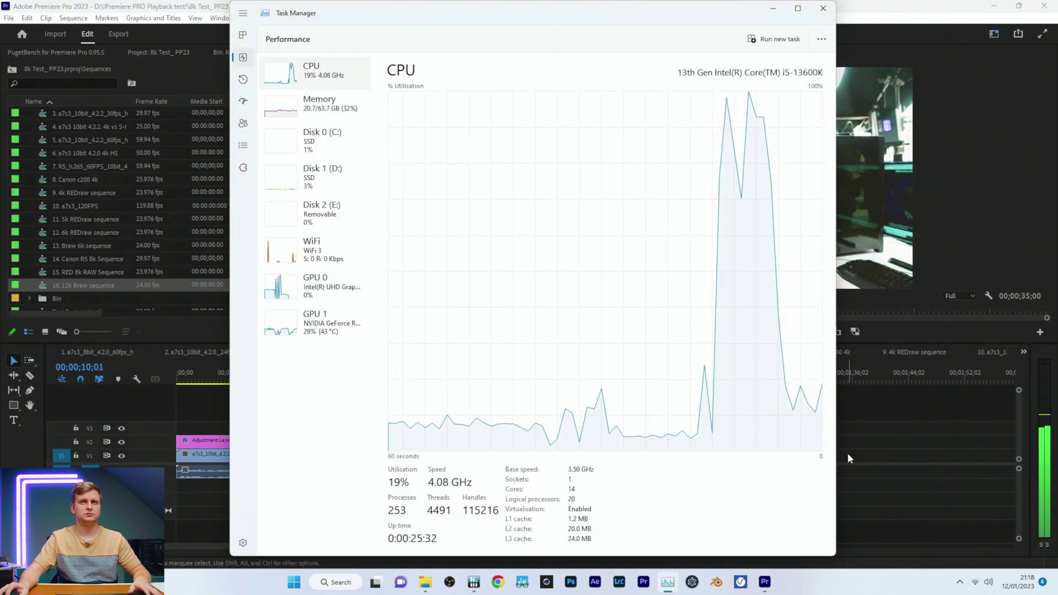
{"action": "left_click", "coordinate": [320, 324]}
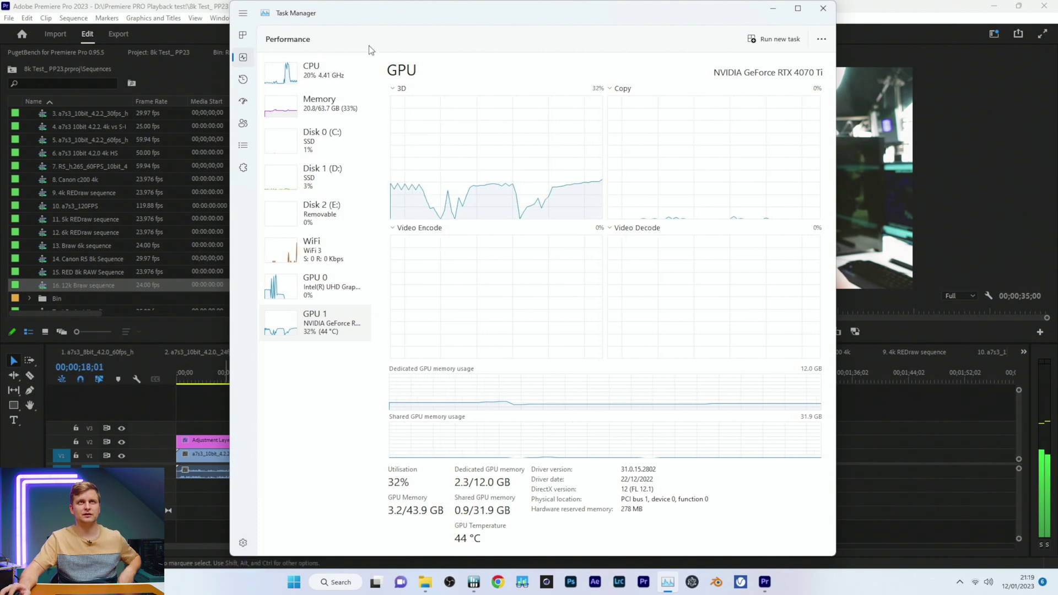
{"action": "left_click", "coordinate": [362, 76]}
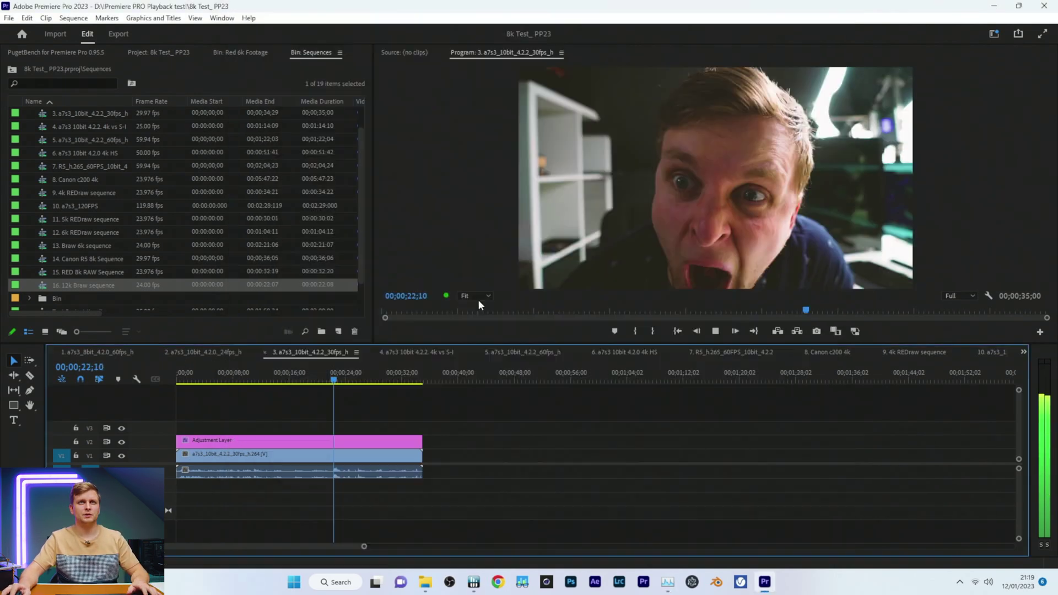
Step: Open the 4. a7s3 10bit 4.2.2. 4k vs S-I sequence and test scrubbing and playback across both of its clips
{"action": "left_click", "coordinate": [418, 352]}
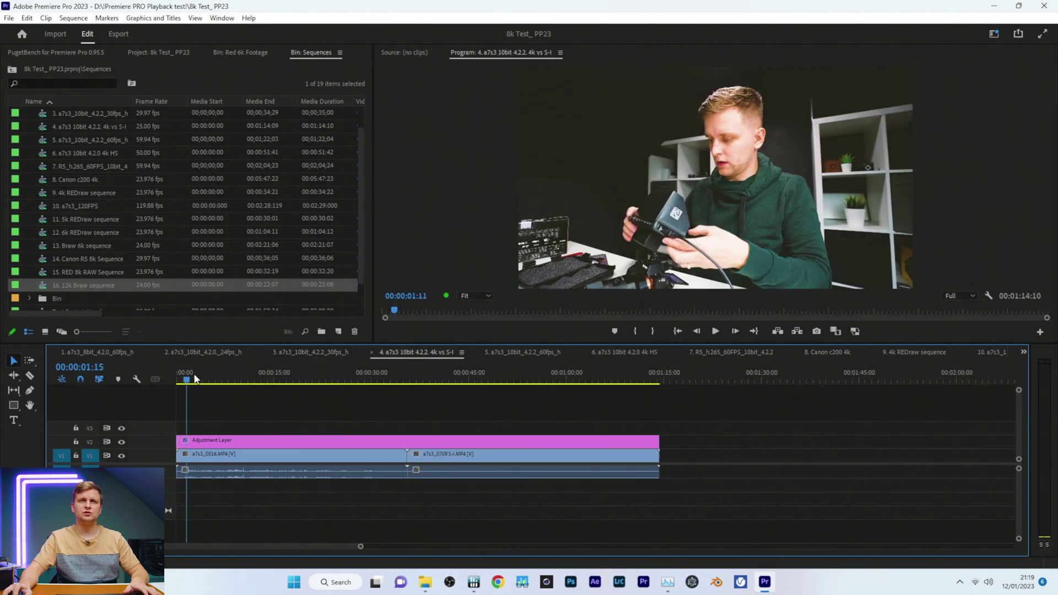
{"action": "left_click_drag", "start_coordinate": [366, 384], "coordinate": [389, 384]}
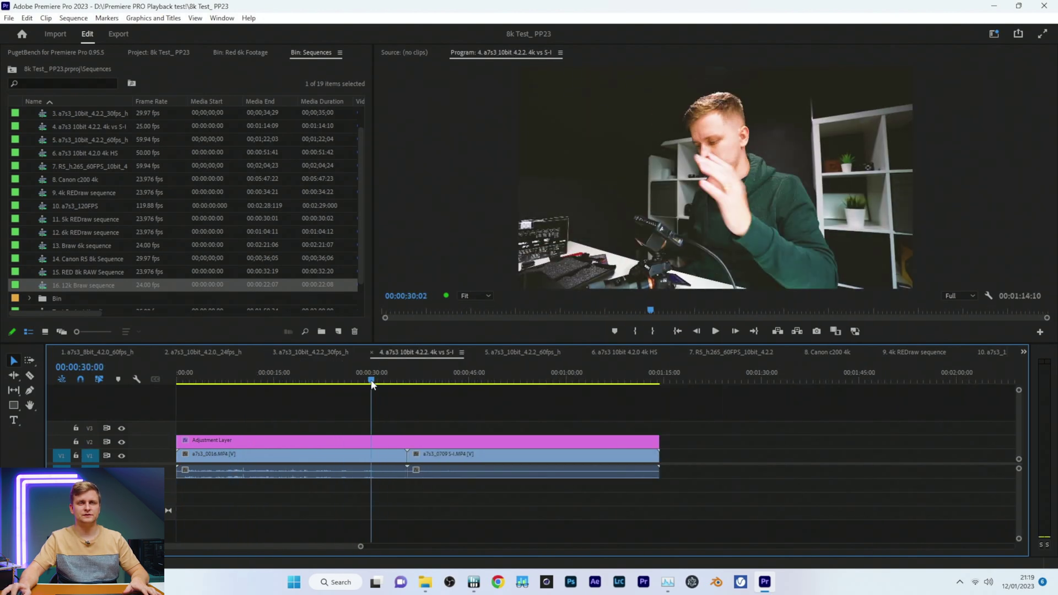
{"action": "left_click_drag", "start_coordinate": [297, 386], "coordinate": [380, 404]}
{"action": "key", "text": "space"}
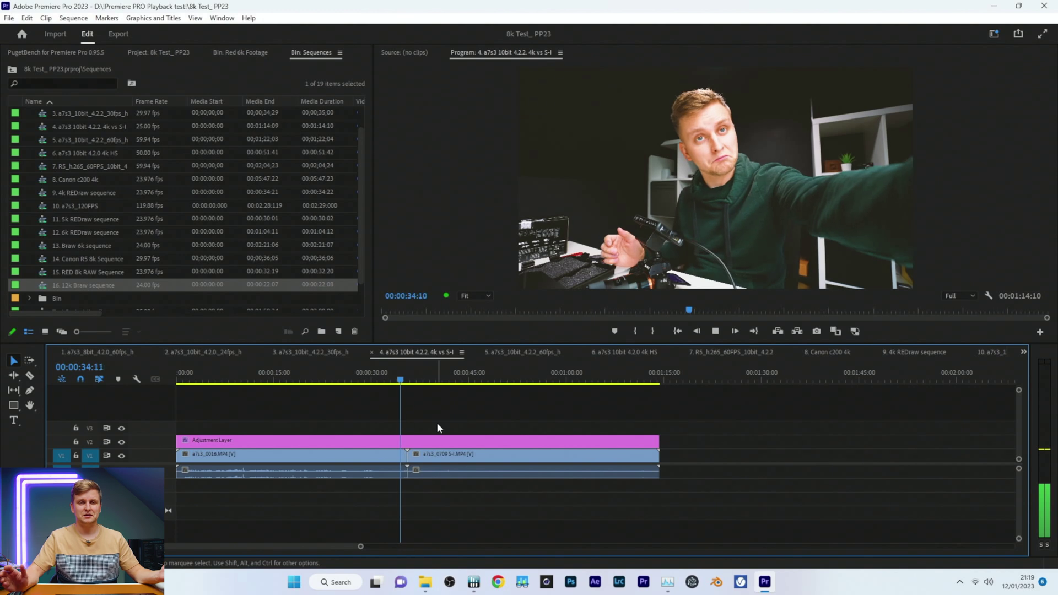
{"action": "left_click_drag", "start_coordinate": [416, 401], "coordinate": [413, 438]}
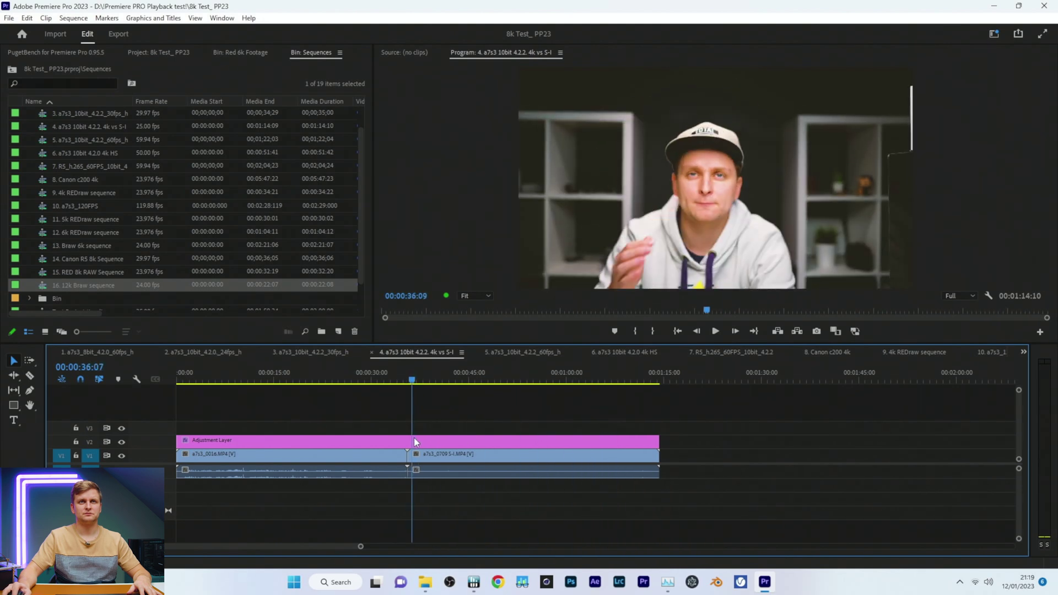
{"action": "left_click_drag", "start_coordinate": [488, 439], "coordinate": [323, 443]}
{"action": "left_click_drag", "start_coordinate": [238, 443], "coordinate": [318, 441]}
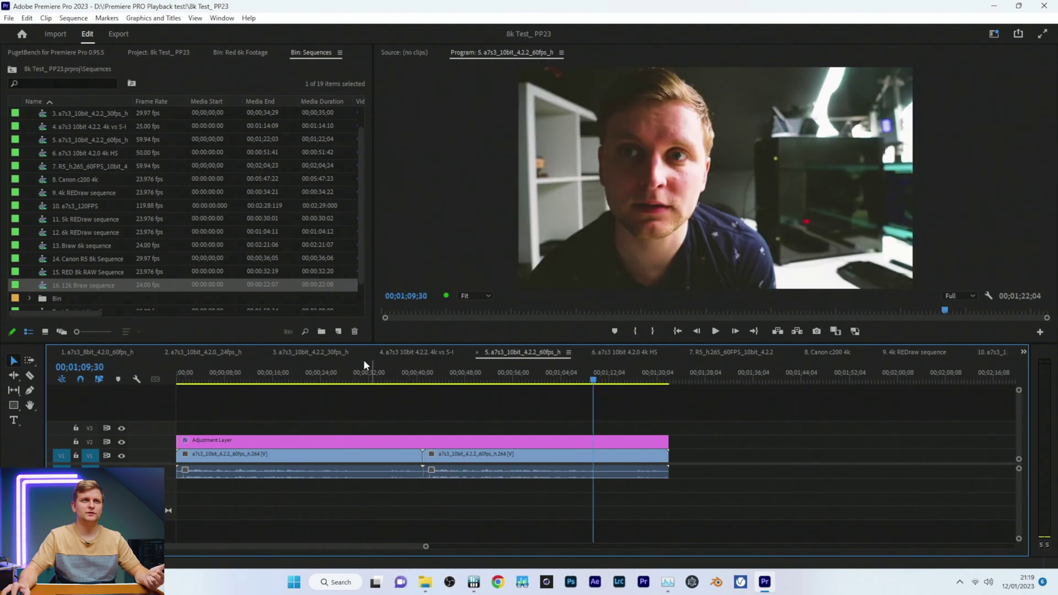
Step: Scrub and play the 5. a7s3_10bit_4.2.2_60fps_h sequence, checking the CPU sensor readings in HWiNFO64
{"action": "left_click_drag", "start_coordinate": [209, 383], "coordinate": [253, 395]}
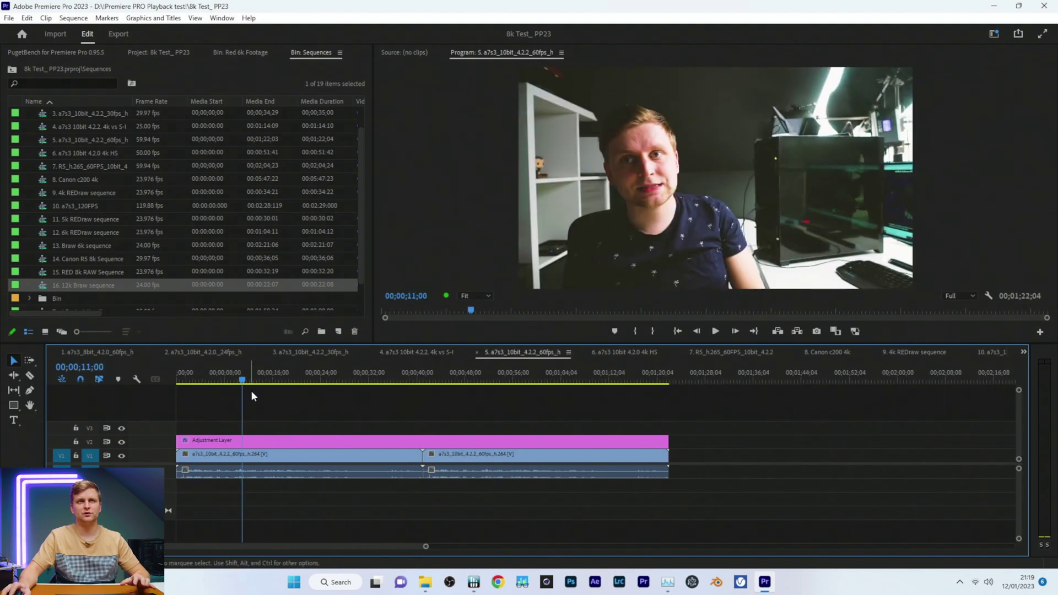
{"action": "key", "text": "space"}
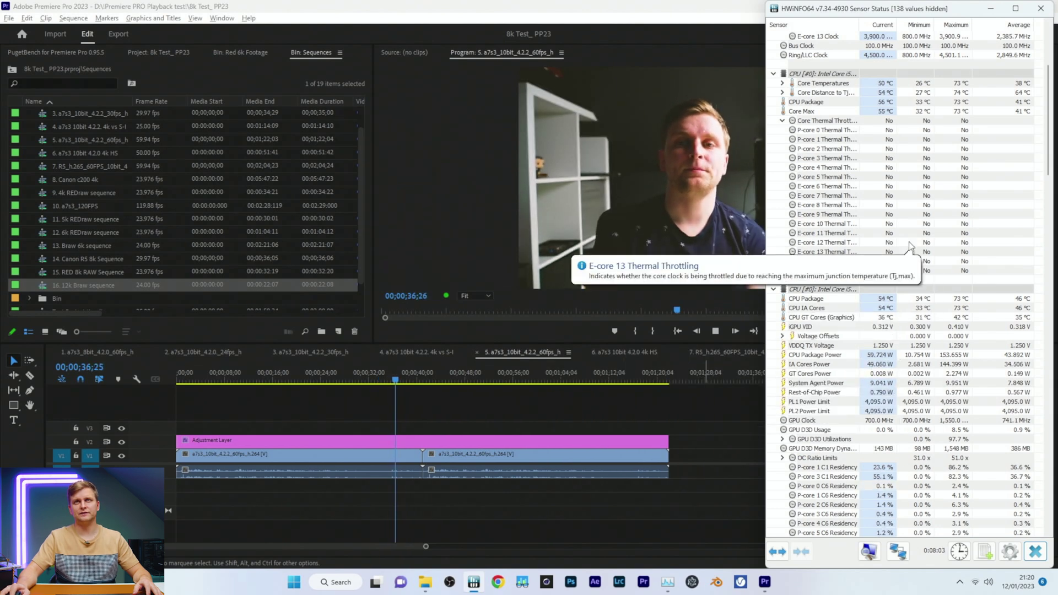
{"action": "left_click_drag", "start_coordinate": [689, 379], "coordinate": [420, 444]}
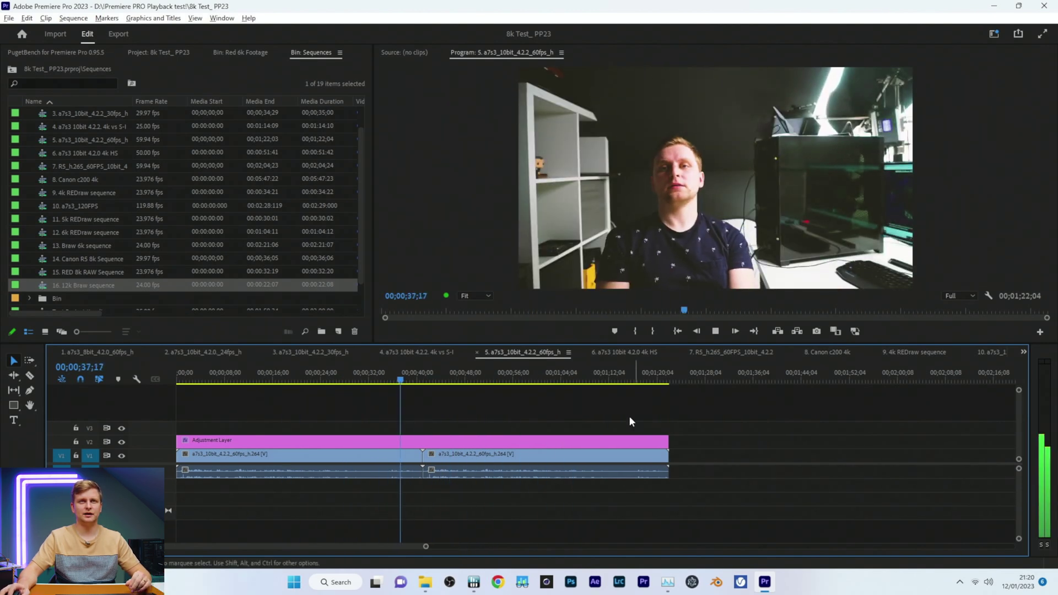
Step: Open and play the 6. a7s3 10bit 4.2.0 4k HS sequence, checking the GPU 0 load in Task Manager
{"action": "left_click", "coordinate": [625, 352]}
{"action": "left_click", "coordinate": [212, 380]}
{"action": "left_click_drag", "start_coordinate": [212, 380], "coordinate": [234, 397]}
{"action": "key", "text": "space"}
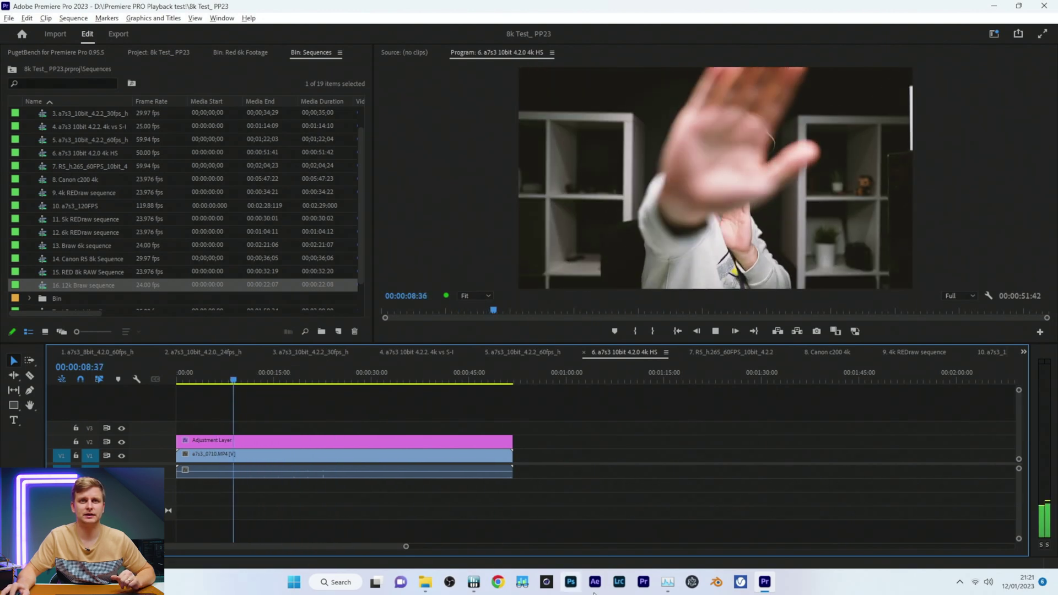
{"action": "left_click", "coordinate": [667, 581]}
{"action": "left_click", "coordinate": [325, 292]}
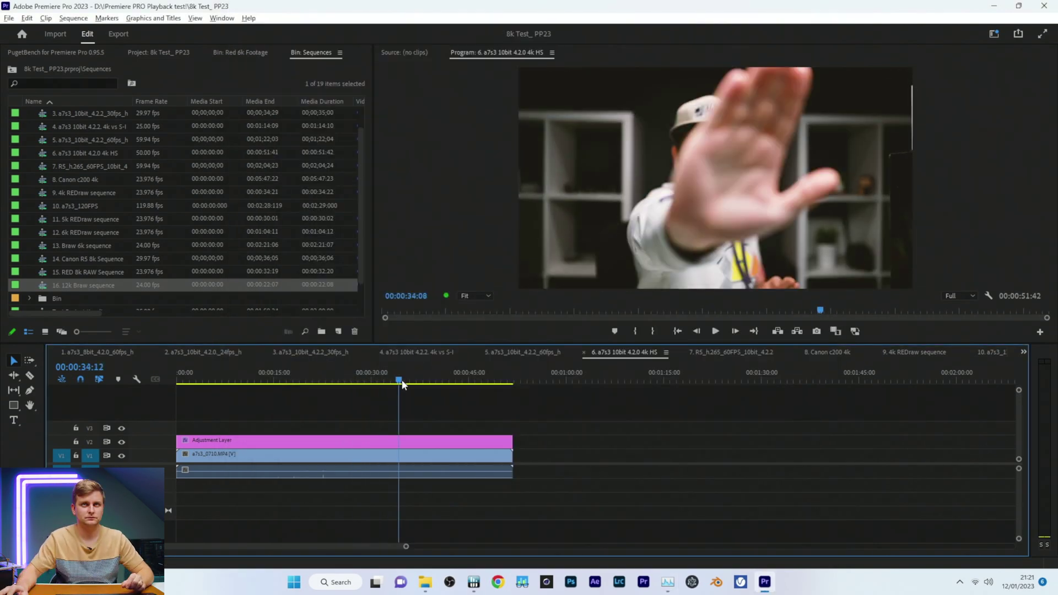
Step: Scrub back and forth through the 4k HS sequence and play it from several points to test responsiveness
{"action": "left_click_drag", "start_coordinate": [402, 380], "coordinate": [339, 419]}
{"action": "key", "text": "space"}
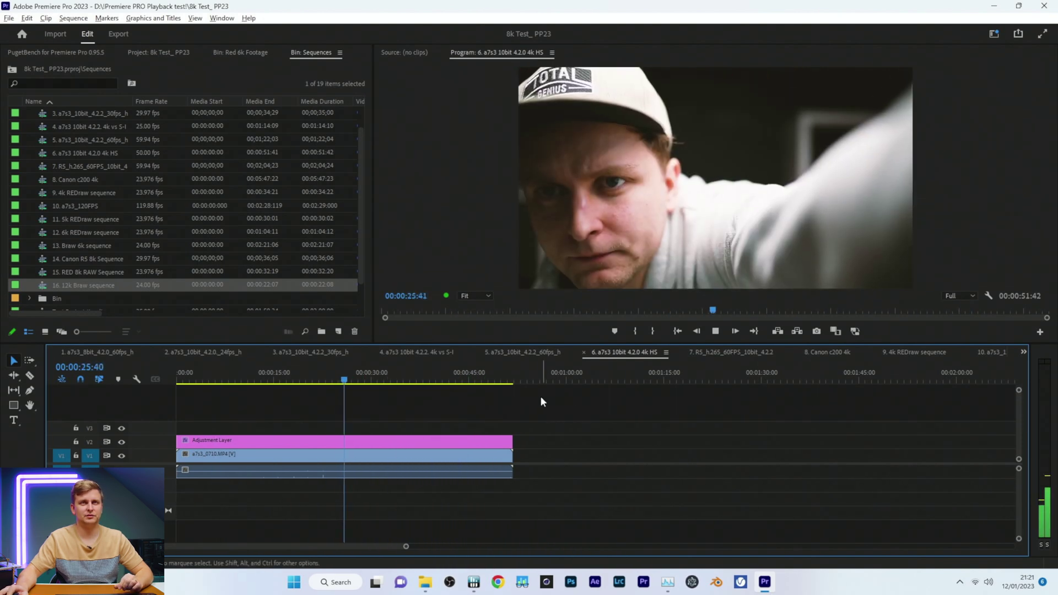
{"action": "left_click", "coordinate": [469, 380]}
{"action": "left_click", "coordinate": [361, 380]}
{"action": "left_click_drag", "start_coordinate": [284, 382], "coordinate": [441, 384]}
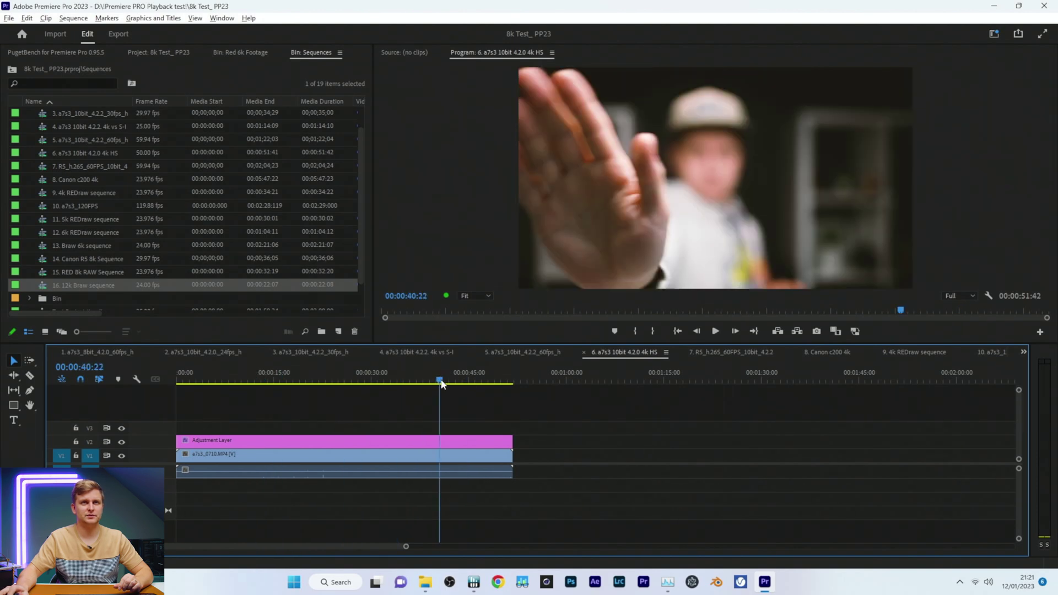
Step: Open the 7. R5_h265_60FPS_10bit_4.2.2 sequence, fit its clips in view and return the playhead to the start
{"action": "left_click", "coordinate": [741, 352]}
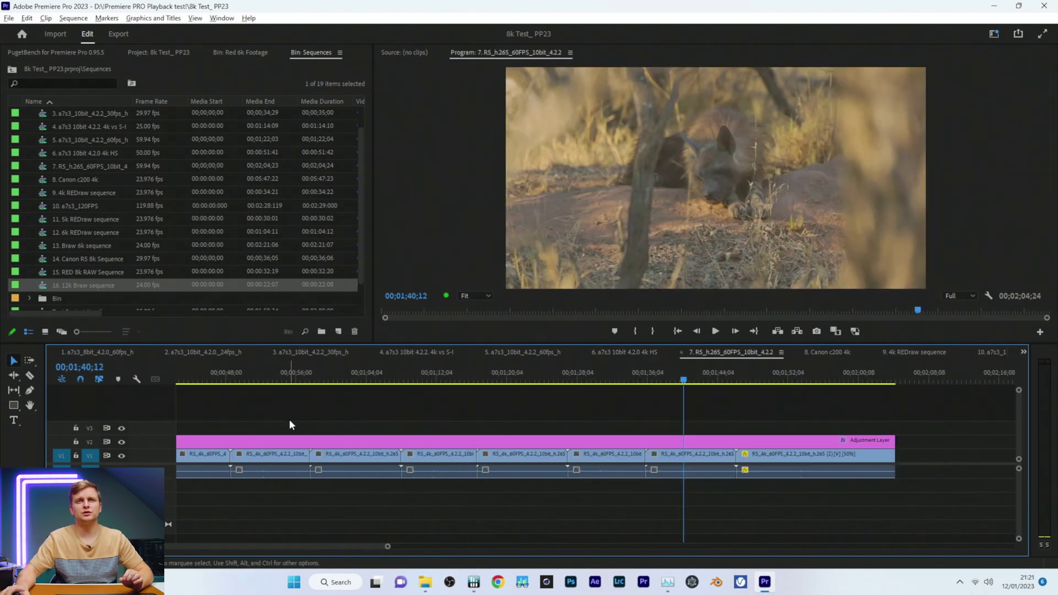
{"action": "scroll", "coordinate": [289, 419], "scroll_direction": "up", "scroll_amount": 6}
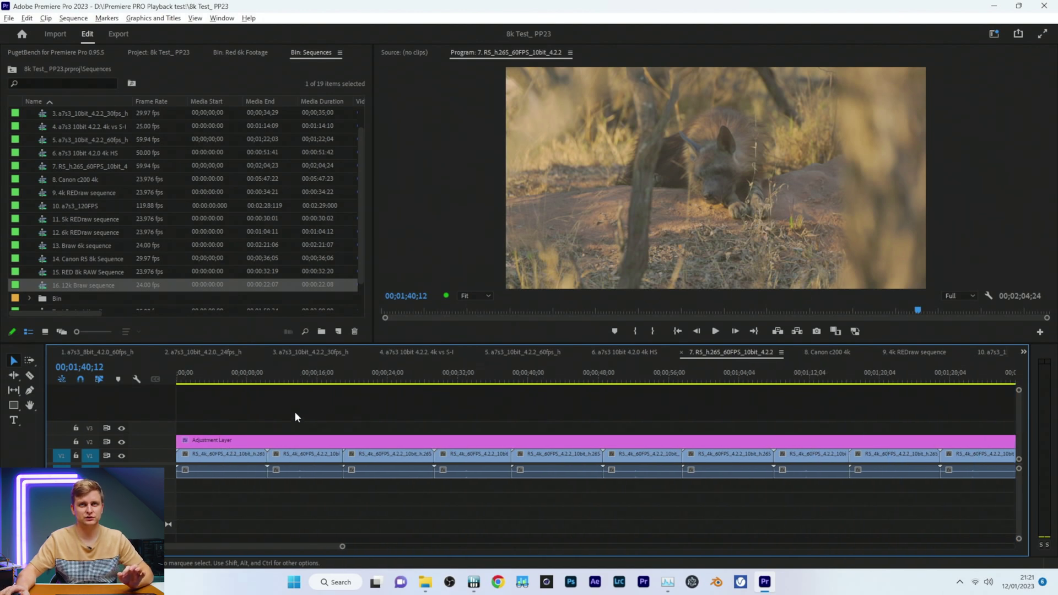
{"action": "scroll", "coordinate": [296, 411], "scroll_direction": "down", "scroll_amount": 5}
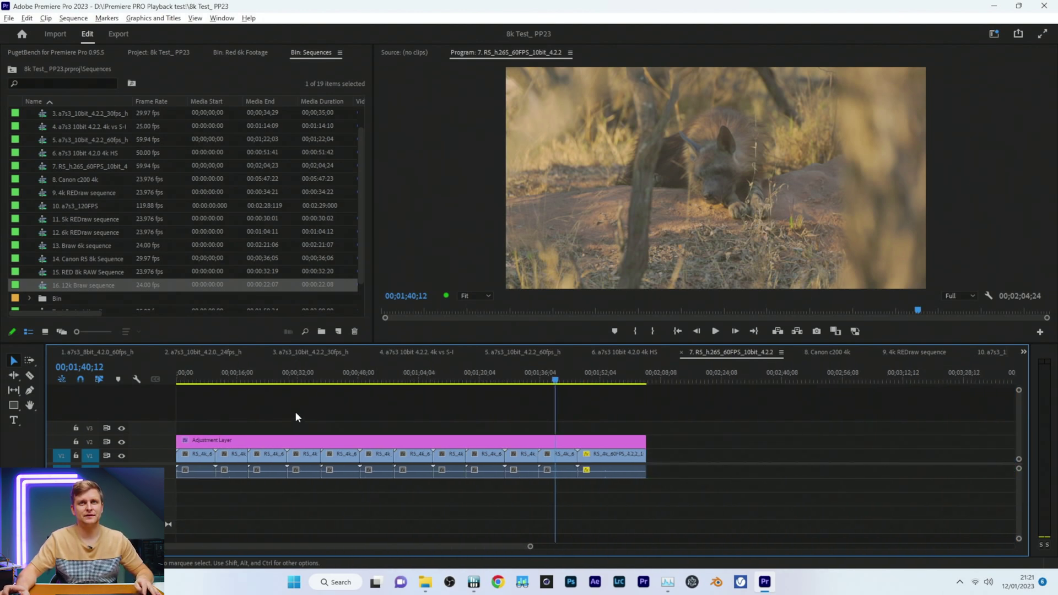
{"action": "scroll", "coordinate": [295, 411], "scroll_direction": "up", "scroll_amount": 3}
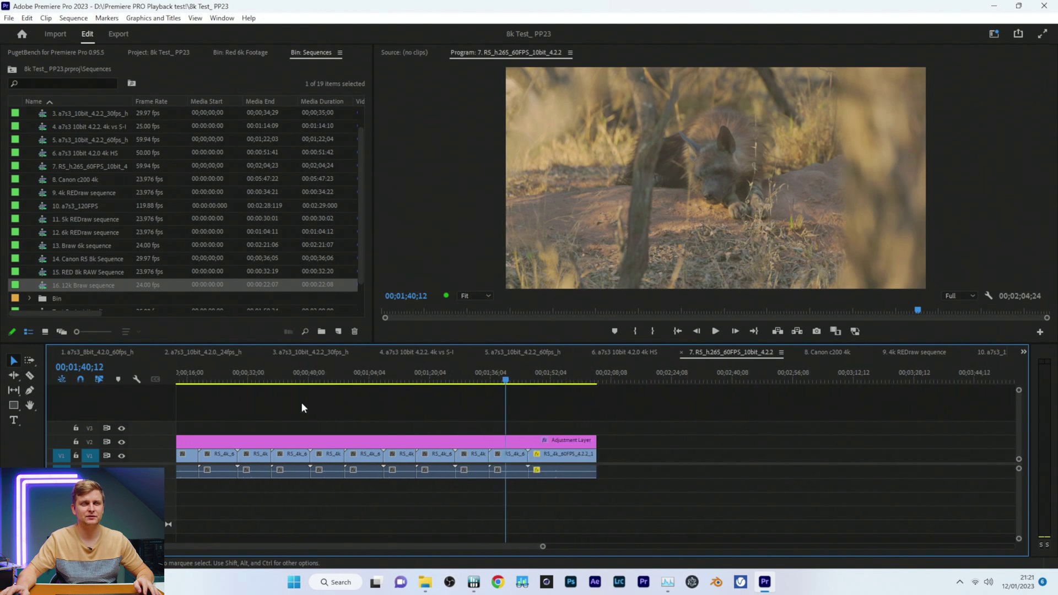
{"action": "left_click_drag", "start_coordinate": [227, 382], "coordinate": [177, 381]}
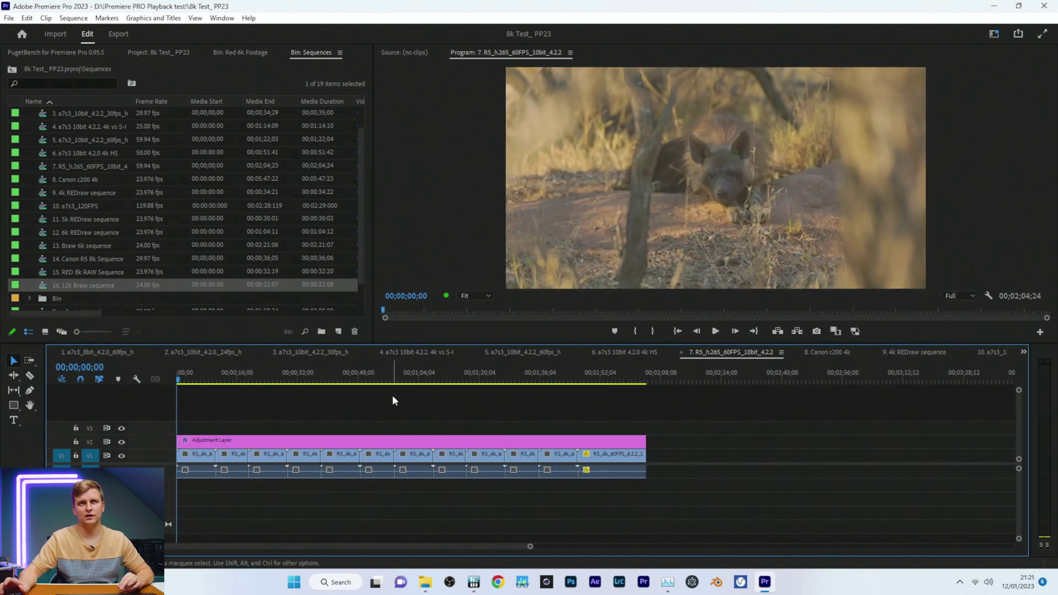
Step: Play the R5 h265 sequence while monitoring GPU 0 video decoding in Task Manager, and scrub across its clips
{"action": "key", "text": "space"}
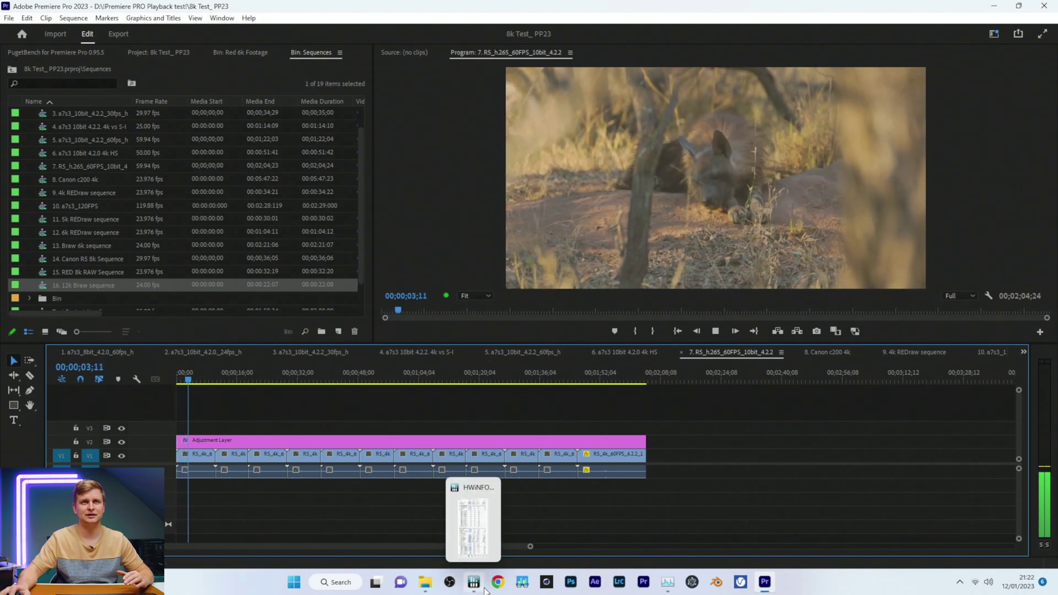
{"action": "left_click", "coordinate": [668, 582]}
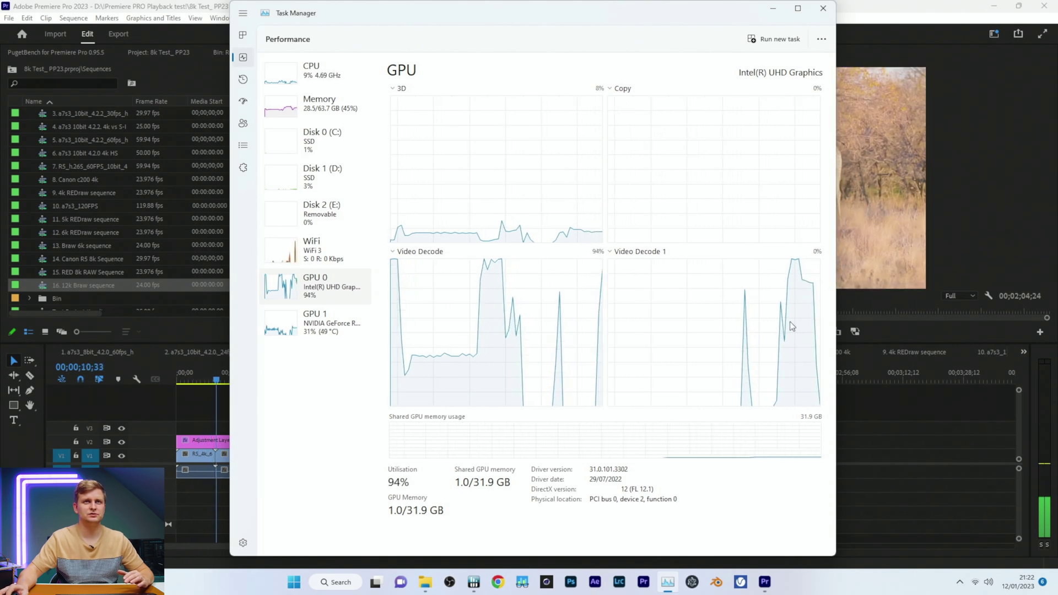
{"action": "left_click", "coordinate": [910, 458]}
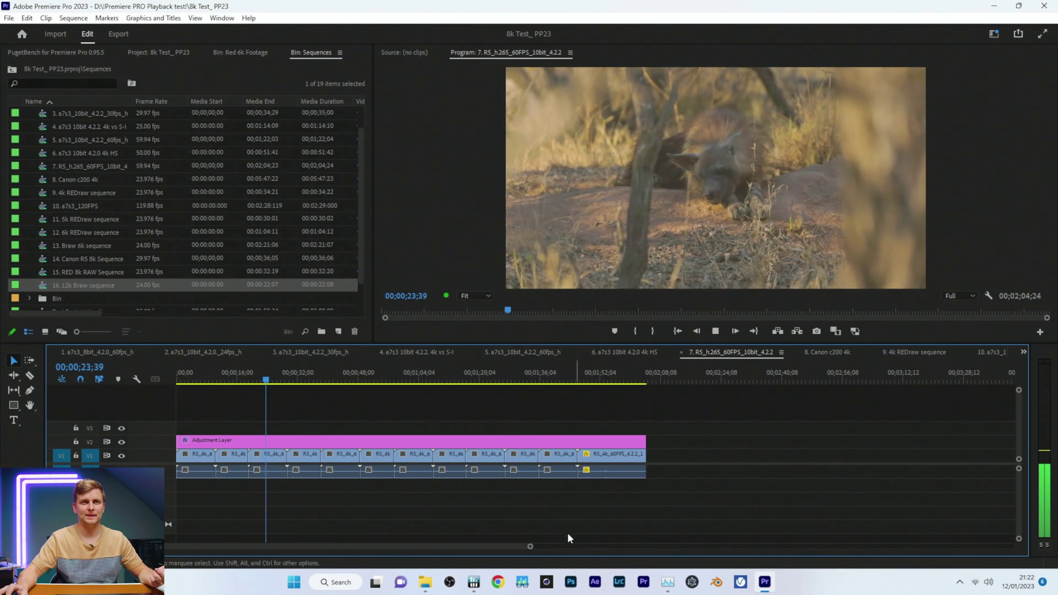
{"action": "left_click", "coordinate": [667, 582]}
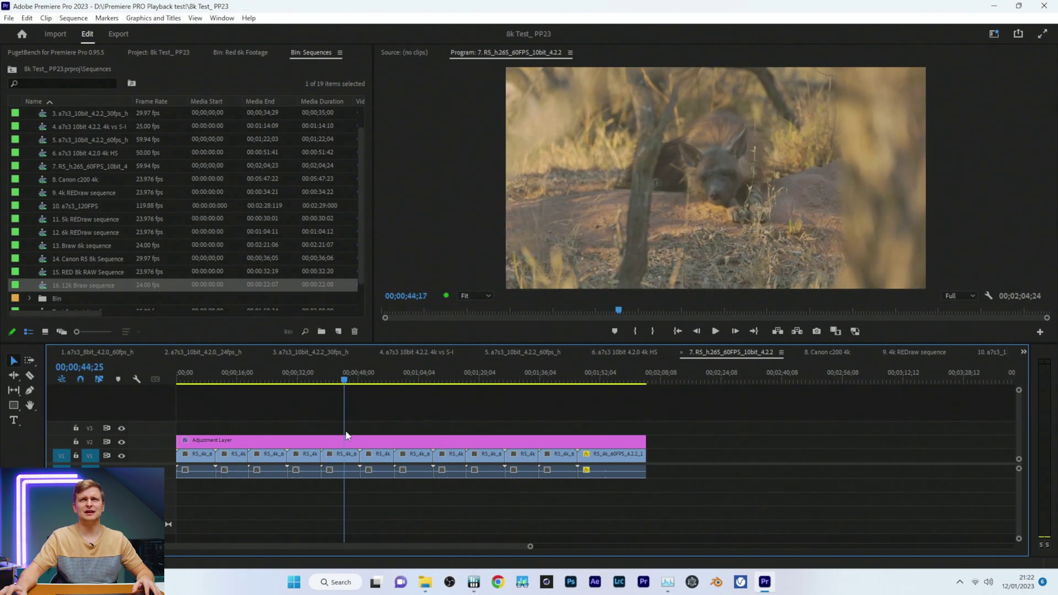
{"action": "left_click_drag", "start_coordinate": [347, 436], "coordinate": [547, 460]}
{"action": "left_click_drag", "start_coordinate": [478, 460], "coordinate": [375, 460]}
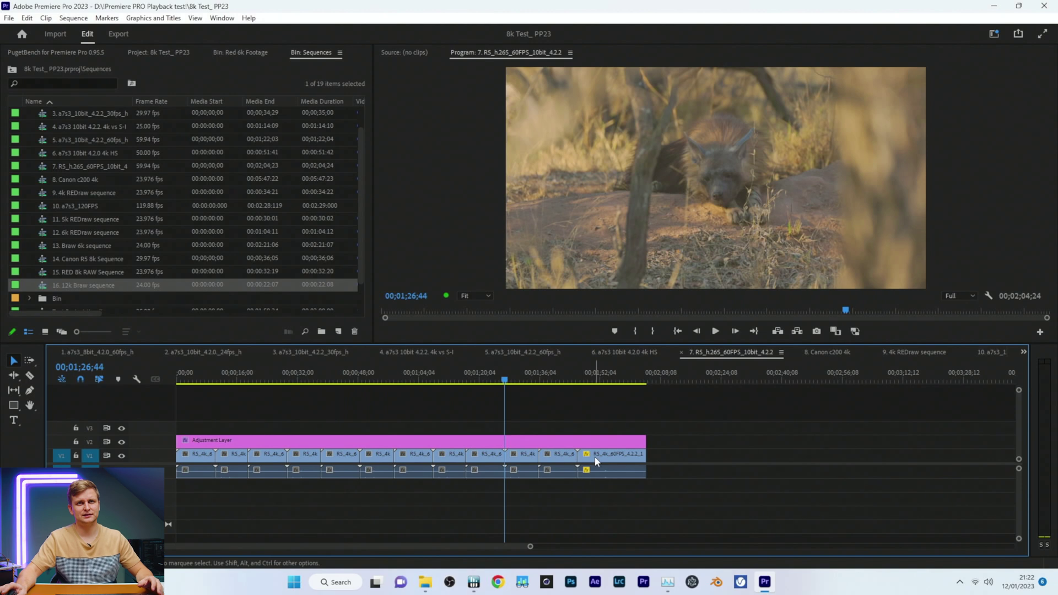
Step: Open the 8. Canon c200 4k sequence and scrub back and forth across its clips to test responsiveness
{"action": "key", "text": "shift+period"}
{"action": "left_click_drag", "start_coordinate": [334, 374], "coordinate": [201, 376]}
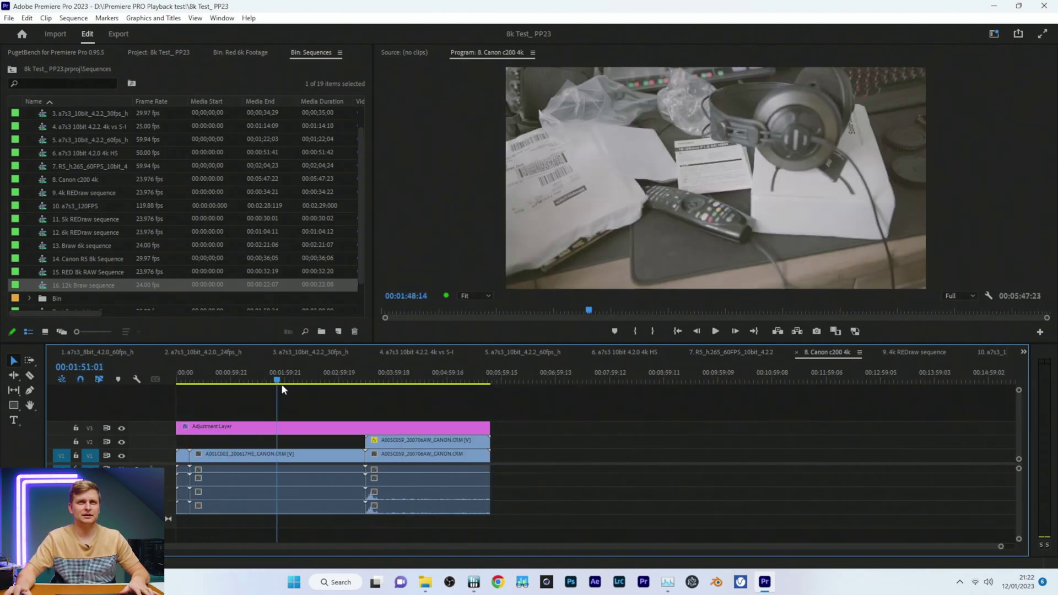
{"action": "left_click_drag", "start_coordinate": [335, 388], "coordinate": [254, 390]}
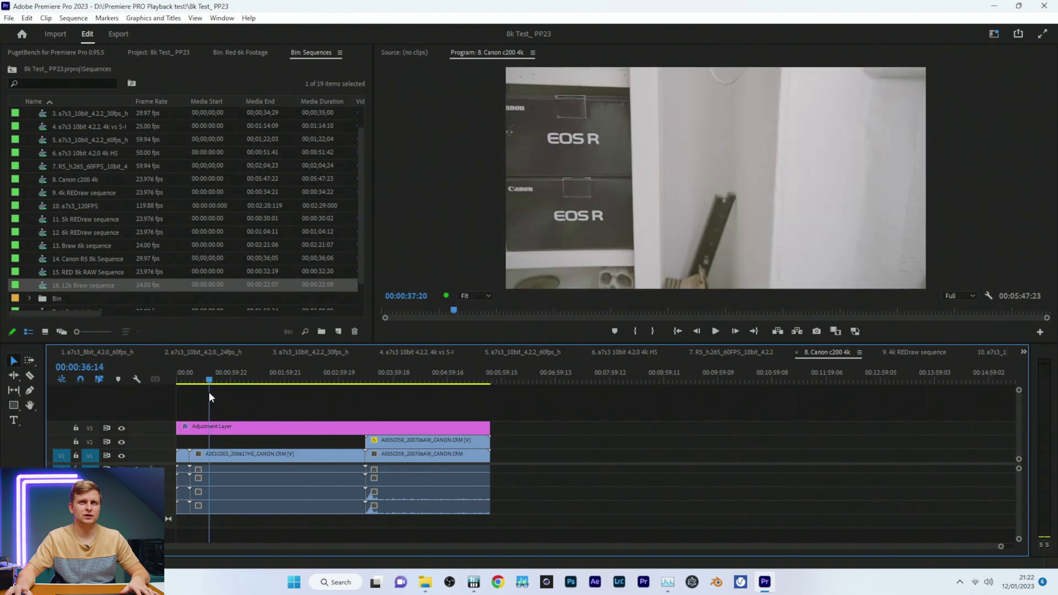
{"action": "left_click_drag", "start_coordinate": [387, 391], "coordinate": [247, 413]}
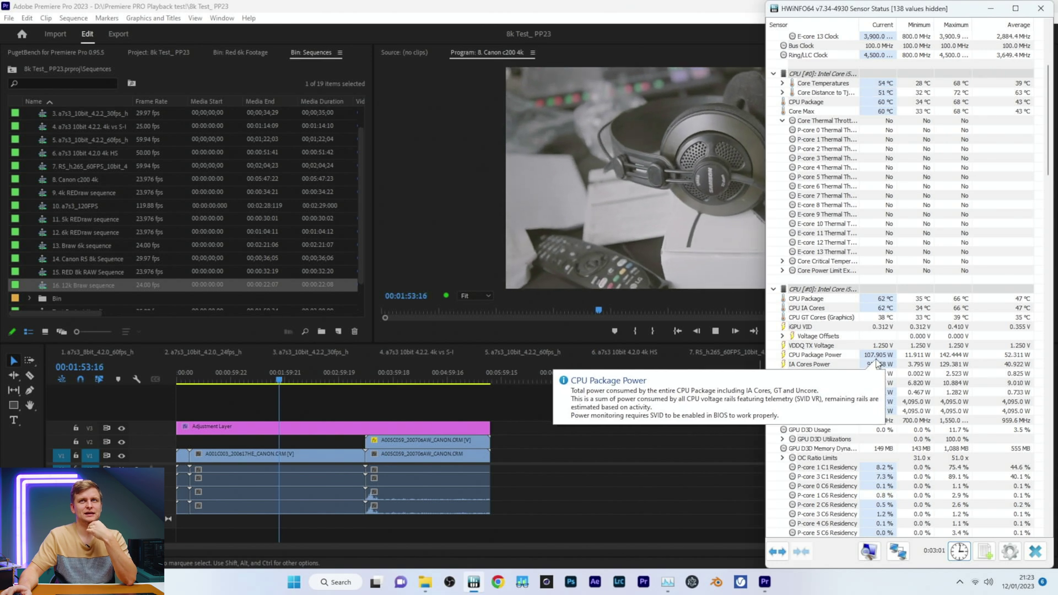
Step: Keep the Canon c200 4k sequence playing while checking CPU package power in HWiNFO64 and the GPU 0 load in Task Manager
{"action": "left_click", "coordinate": [663, 416]}
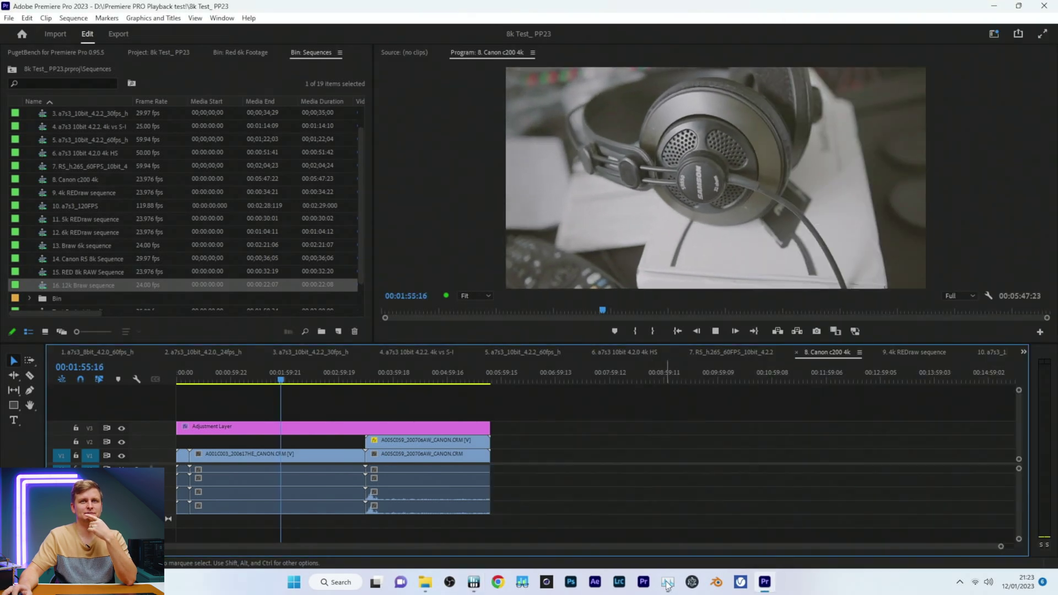
{"action": "key", "text": "ctrl+shift+Escape"}
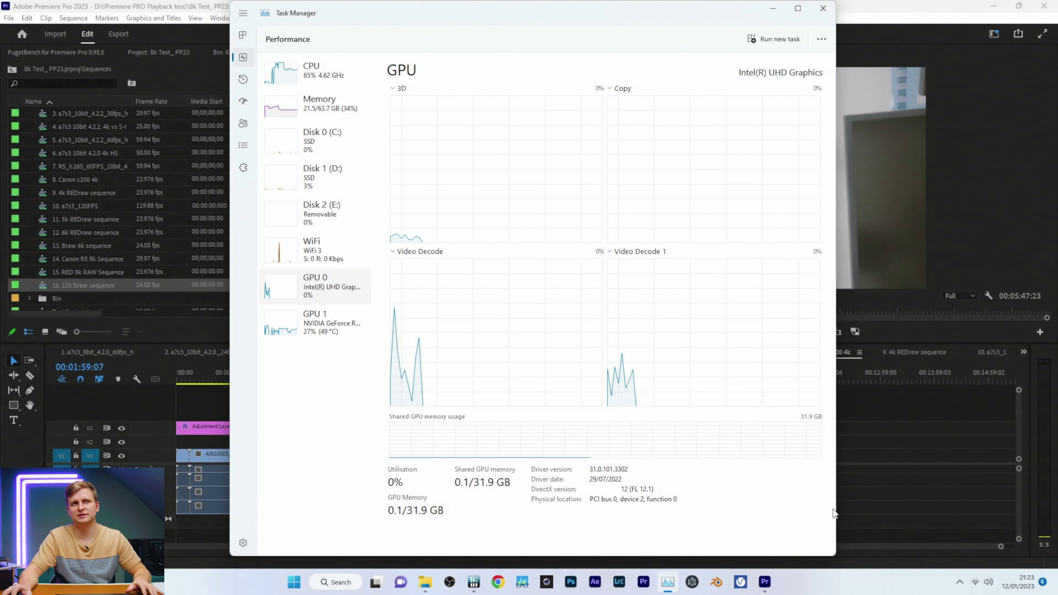
{"action": "left_click", "coordinate": [888, 510]}
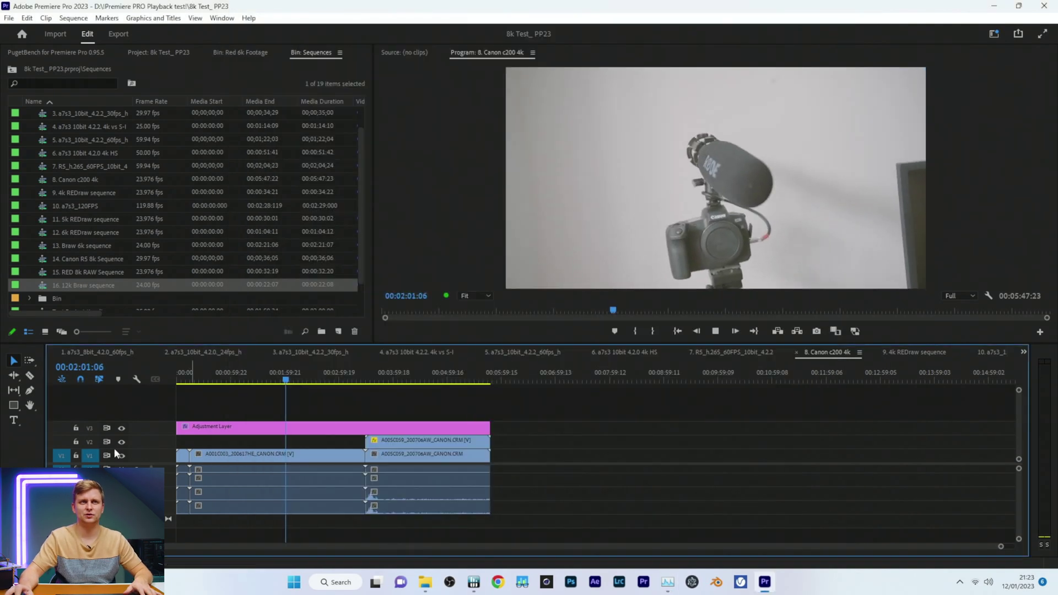
Step: Open the 9. 4k REDraw sequence, scrub across its two R3D clips and play it
{"action": "left_click", "coordinate": [909, 352]}
{"action": "left_click", "coordinate": [404, 377]}
{"action": "left_click_drag", "start_coordinate": [370, 386], "coordinate": [265, 437]}
{"action": "key", "text": "space"}
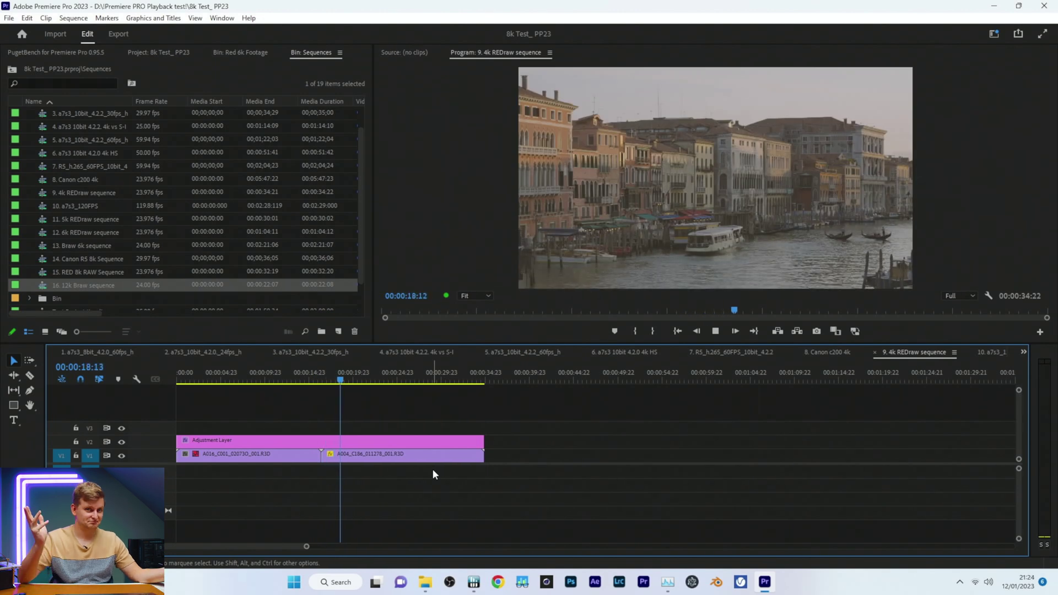
Step: Open the 10. a7s3_120FPS sequence and play it from the start, checking dropped frames and the GPU 1 load in Task Manager
{"action": "left_click", "coordinate": [991, 351]}
{"action": "left_click_drag", "start_coordinate": [573, 373], "coordinate": [183, 374]}
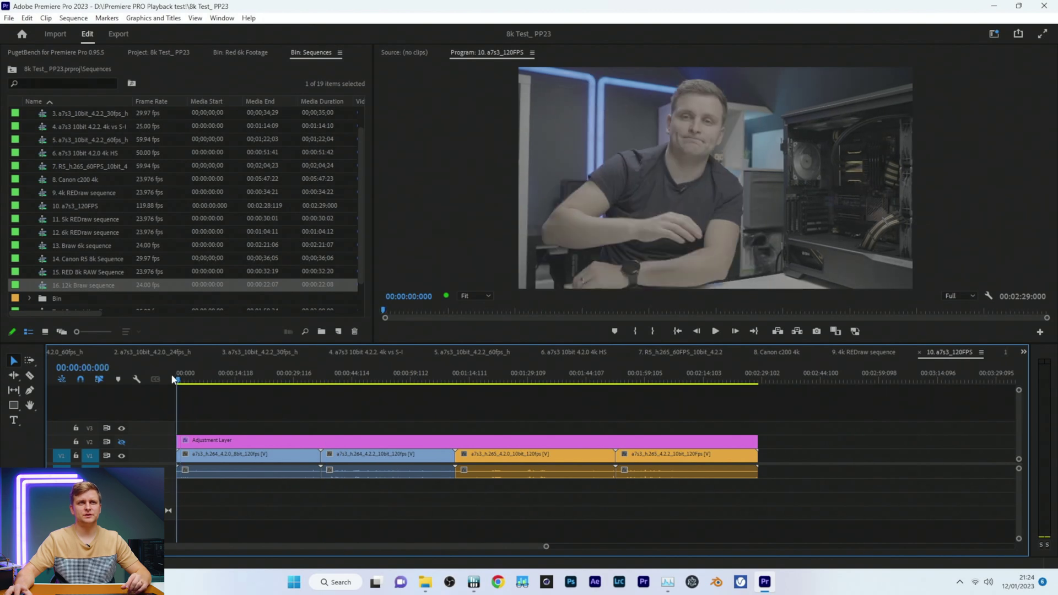
{"action": "key", "text": "space"}
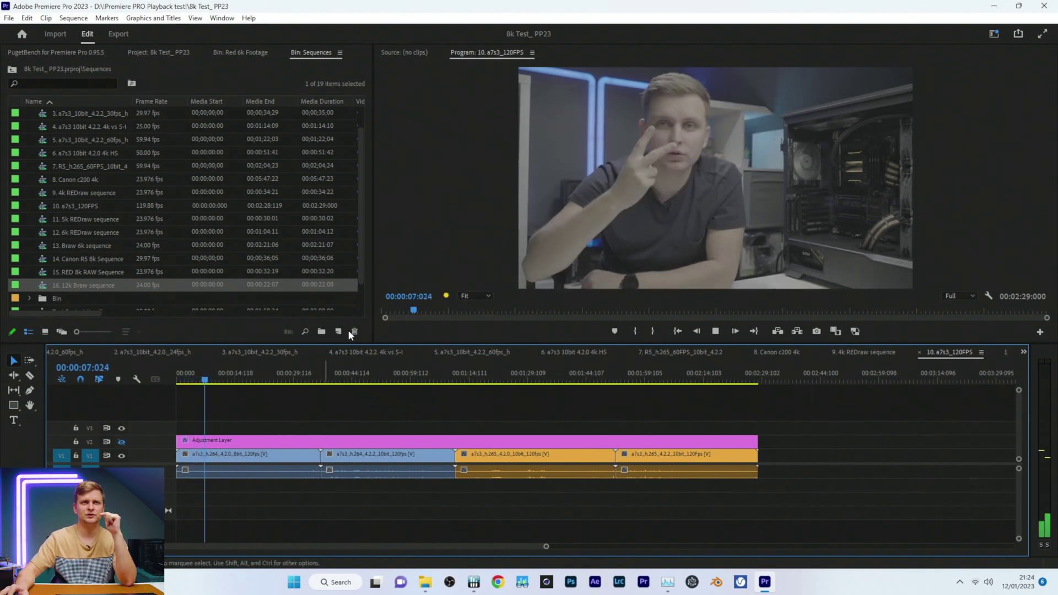
{"action": "mouse_move", "coordinate": [446, 297]}
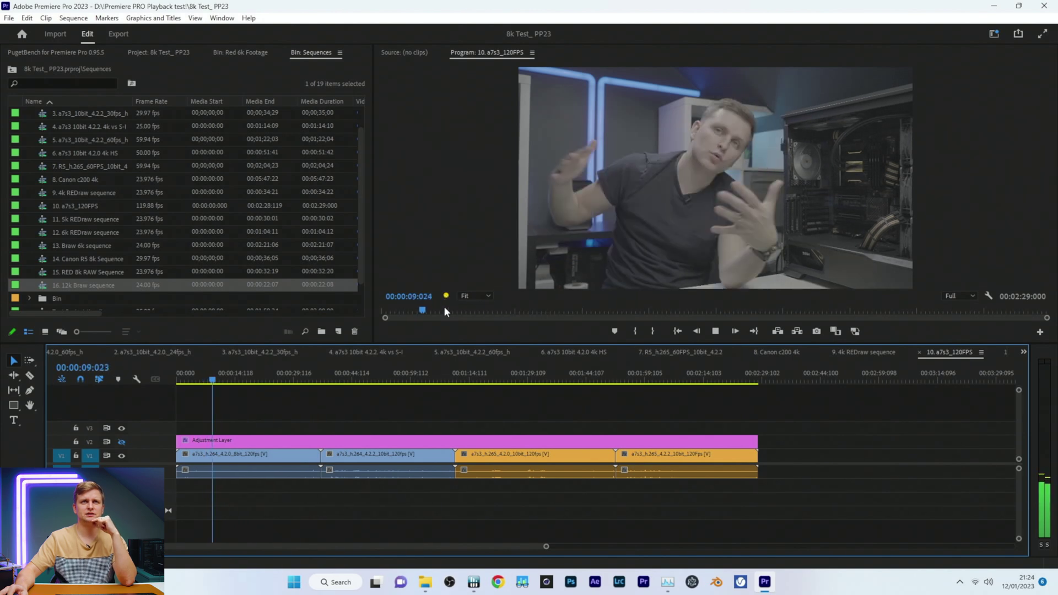
{"action": "left_click", "coordinate": [474, 581]}
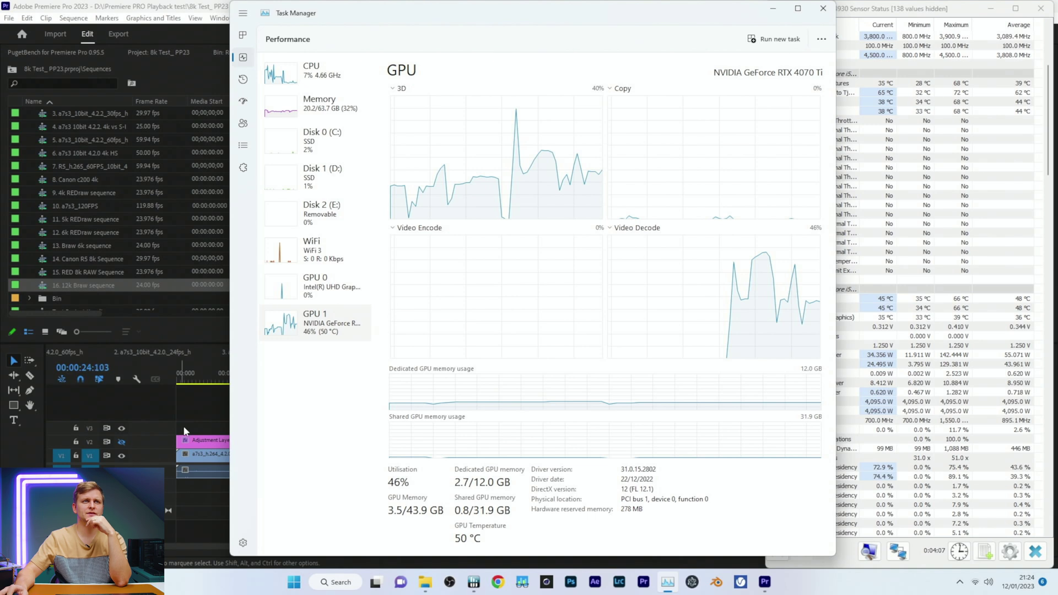
{"action": "left_click", "coordinate": [185, 431]}
Step: Return the playhead to the start and replay the 120 fps sequence, rechecking dropped frames and the load in Task Manager
{"action": "left_click_drag", "start_coordinate": [238, 373], "coordinate": [172, 385]}
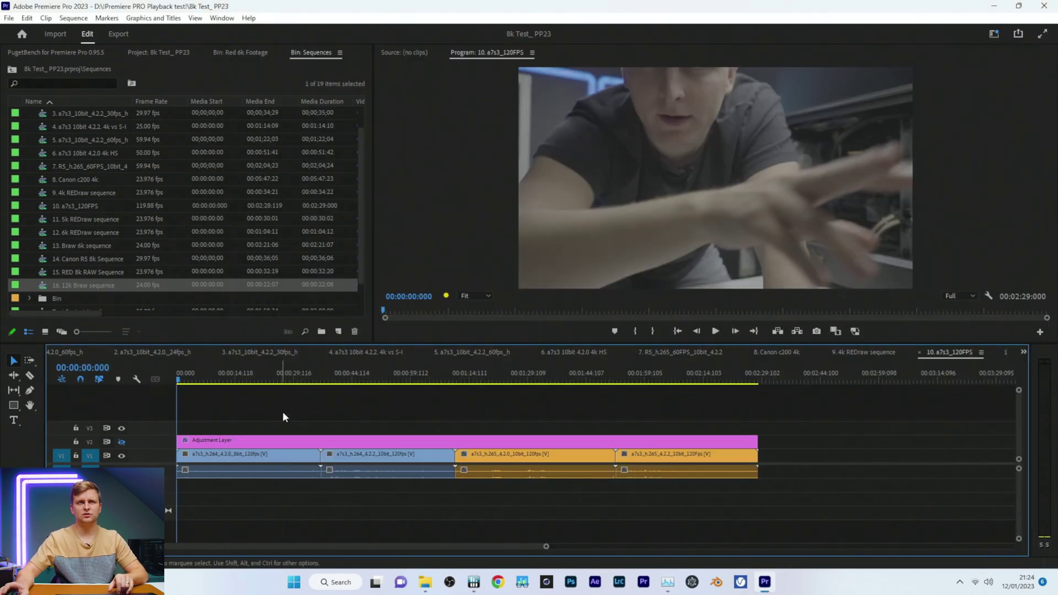
{"action": "key", "text": "space"}
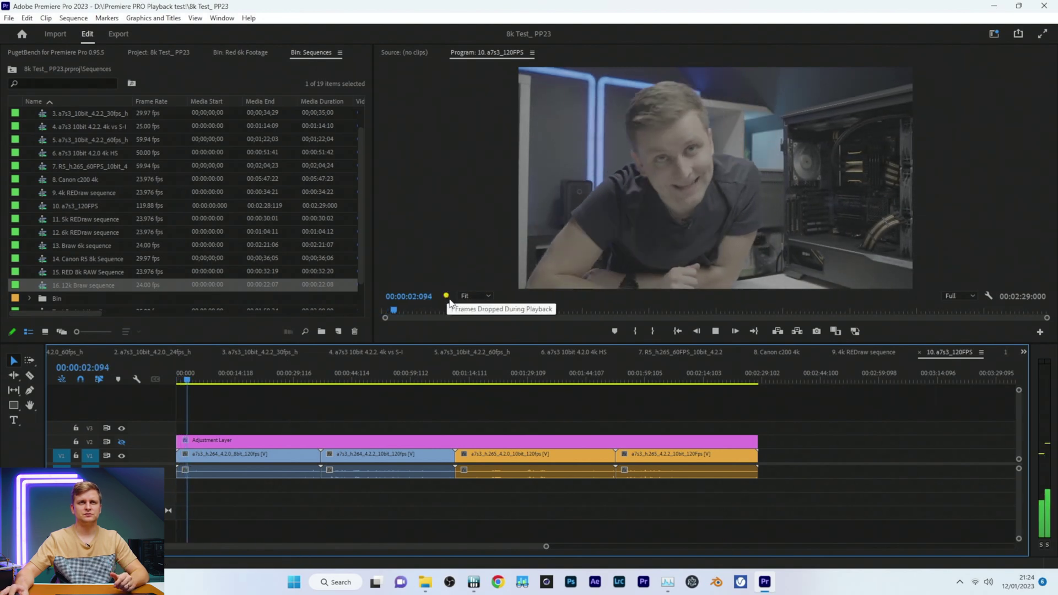
{"action": "left_click", "coordinate": [667, 582]}
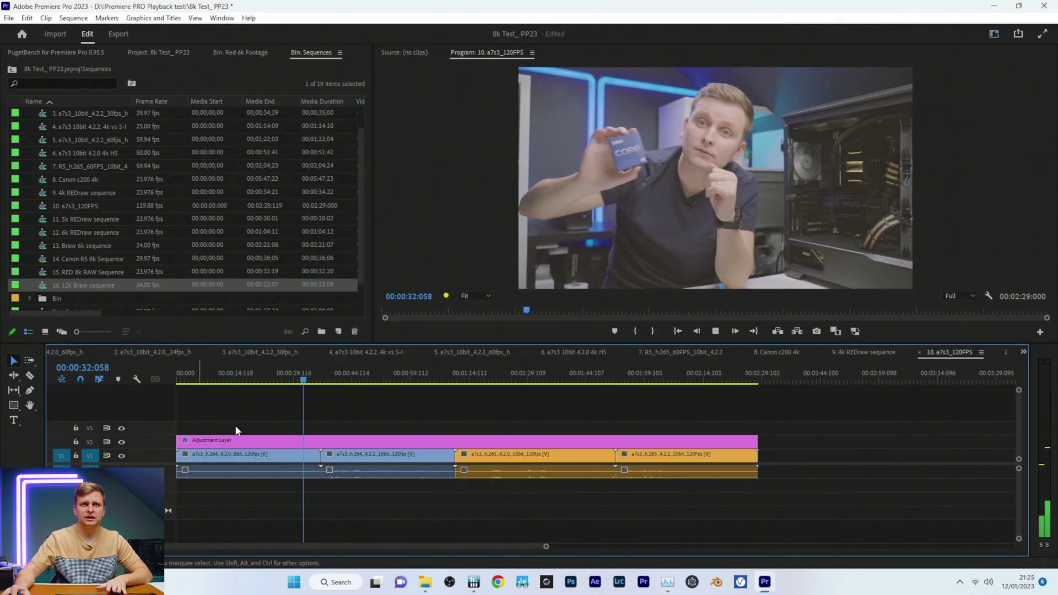
Step: Restart playback from the beginning with the adjustment layer visible and check GPU 1 video decoding in Task Manager
{"action": "key", "text": "space"}
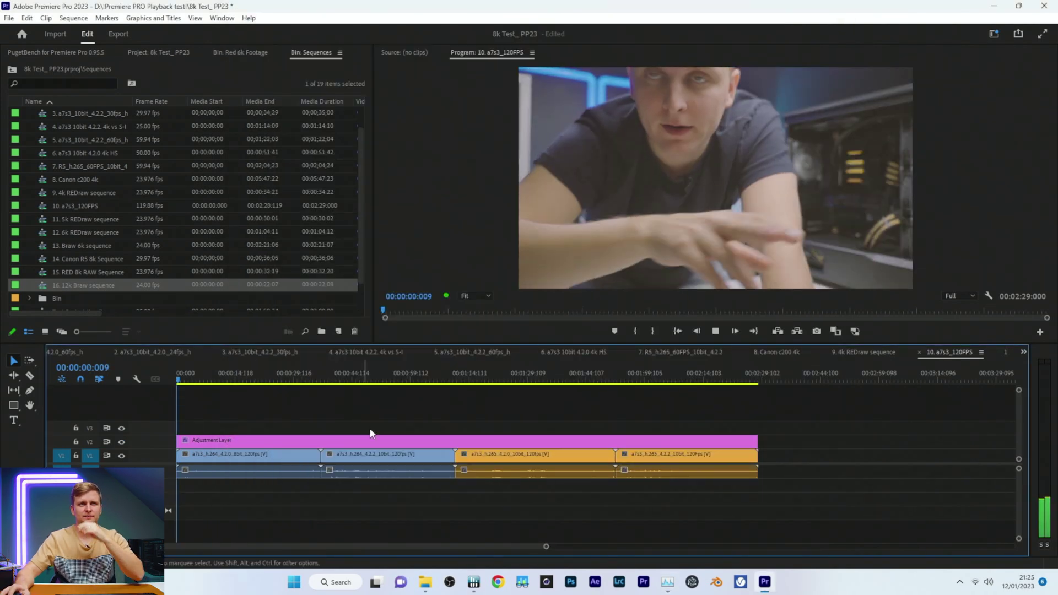
{"action": "left_click", "coordinate": [667, 582]}
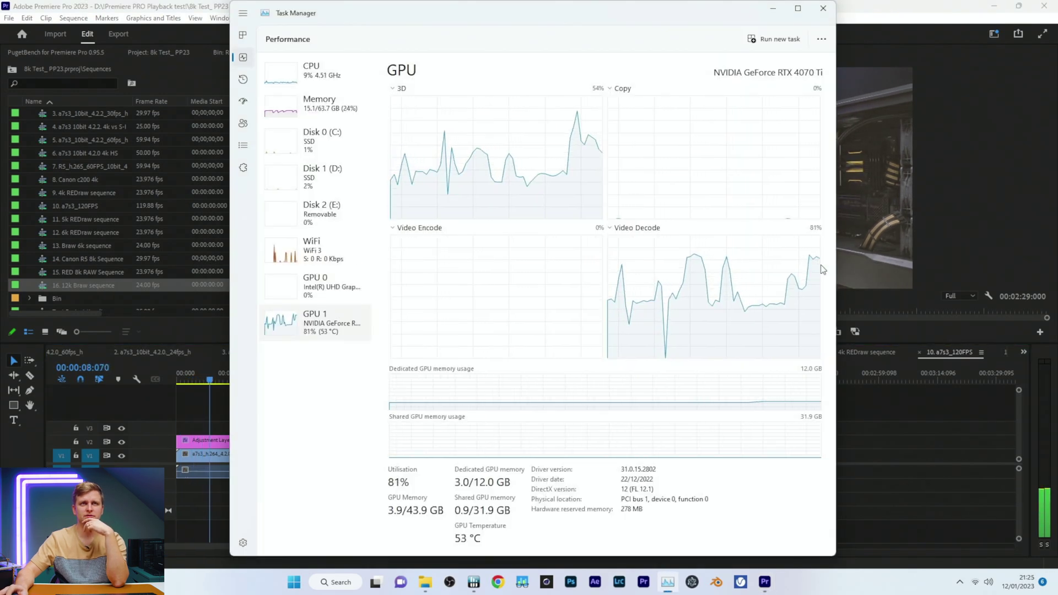
{"action": "key", "text": "alt+Tab"}
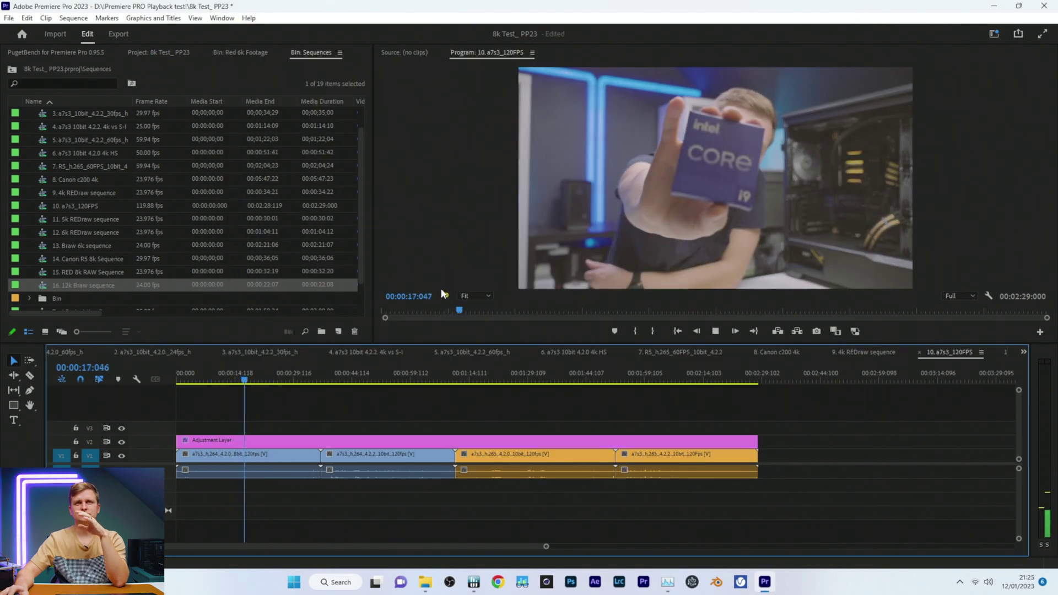
Step: Play the h264 4.2.2 10bit 120fps clip, checking CPU utilisation in Task Manager and the dropped frames, and stop playback
{"action": "key", "text": "space"}
{"action": "left_click_drag", "start_coordinate": [353, 379], "coordinate": [333, 392]}
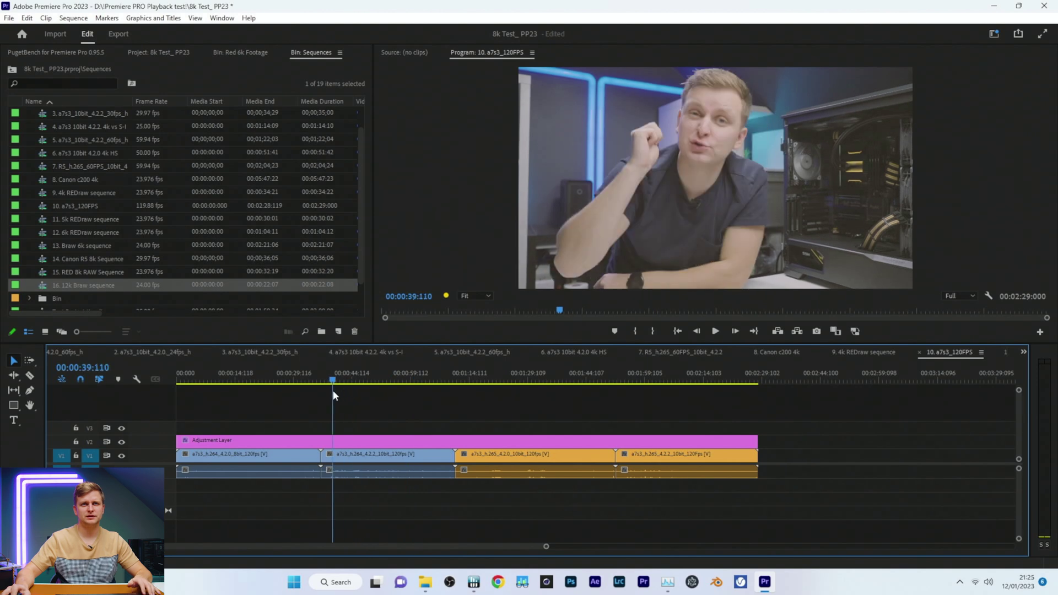
{"action": "key", "text": "space"}
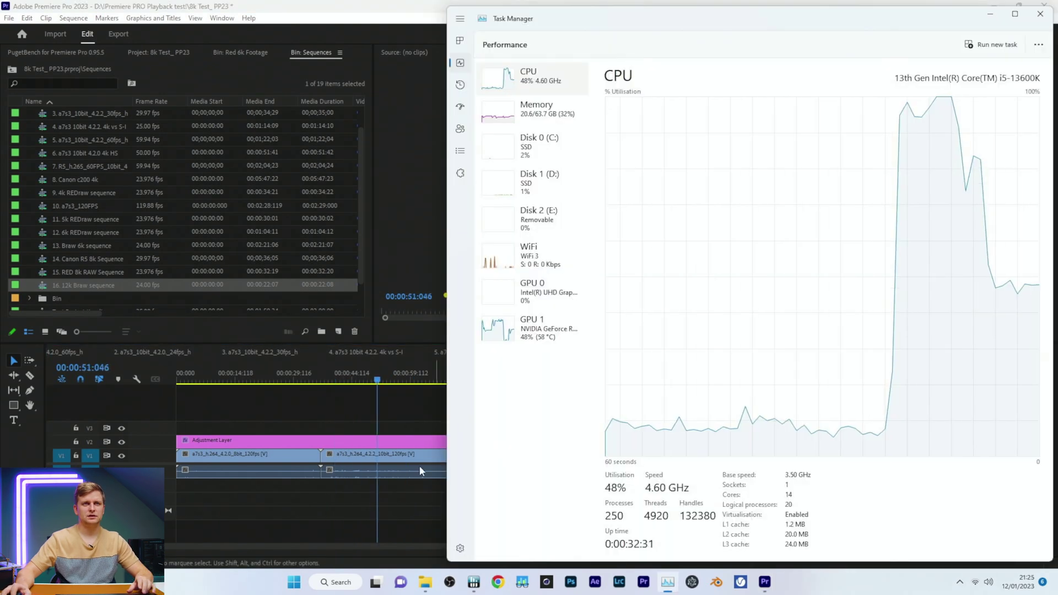
{"action": "left_click", "coordinate": [418, 469]}
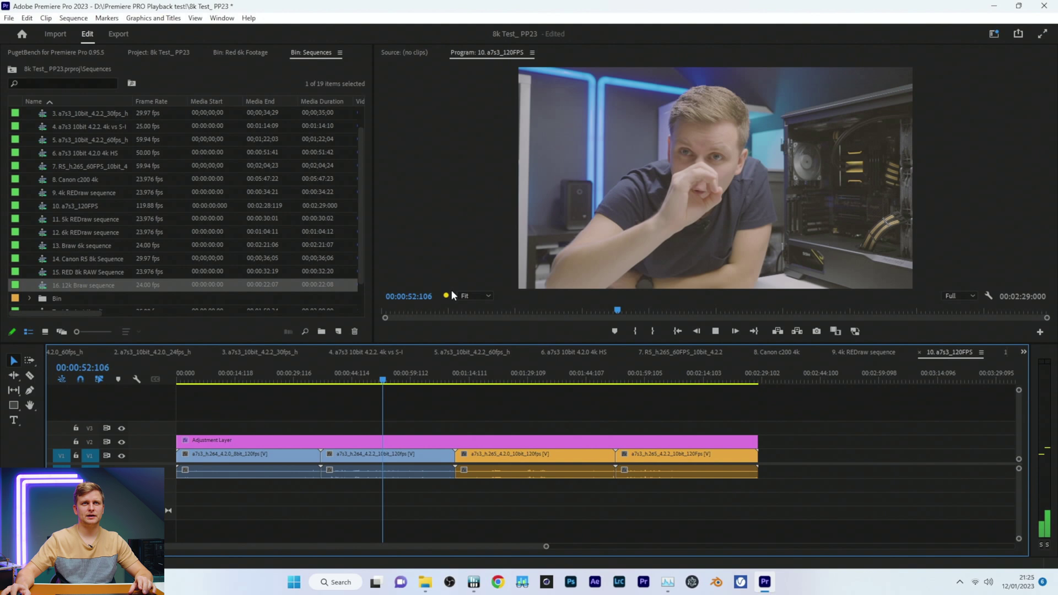
{"action": "mouse_move", "coordinate": [445, 297]}
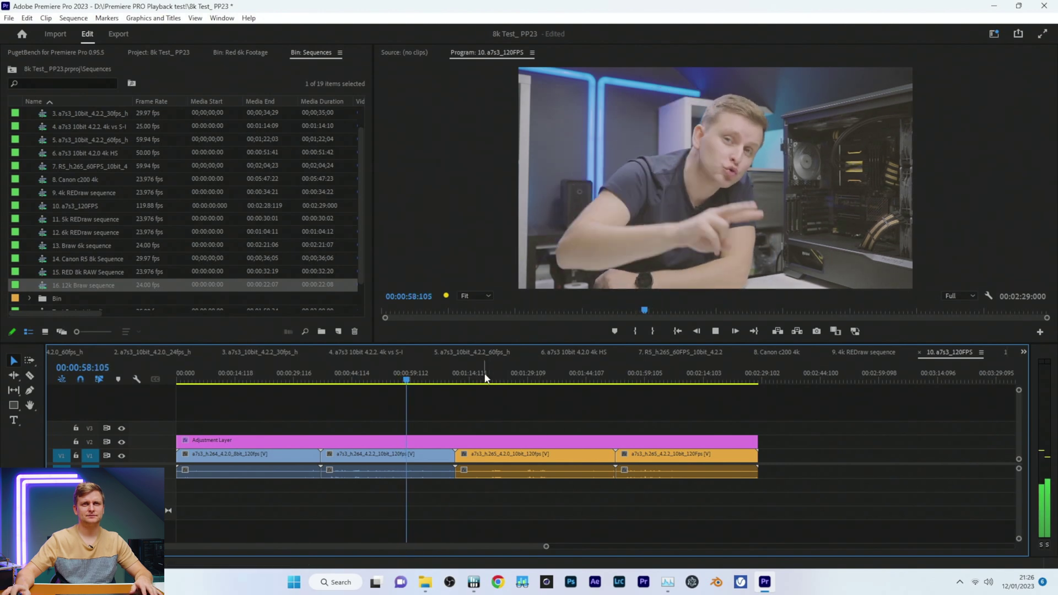
{"action": "key", "text": "space"}
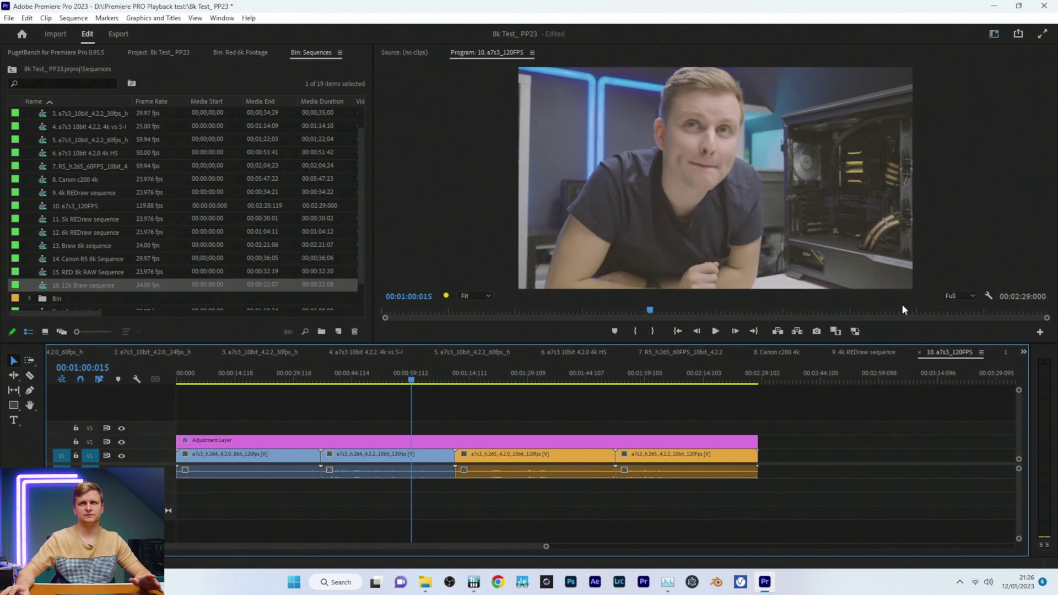
Step: Set the program monitor's playback resolution to 1/2 and play the h264 4.2.2 10bit clip again from near its start
{"action": "left_click", "coordinate": [971, 297]}
{"action": "left_click", "coordinate": [957, 314]}
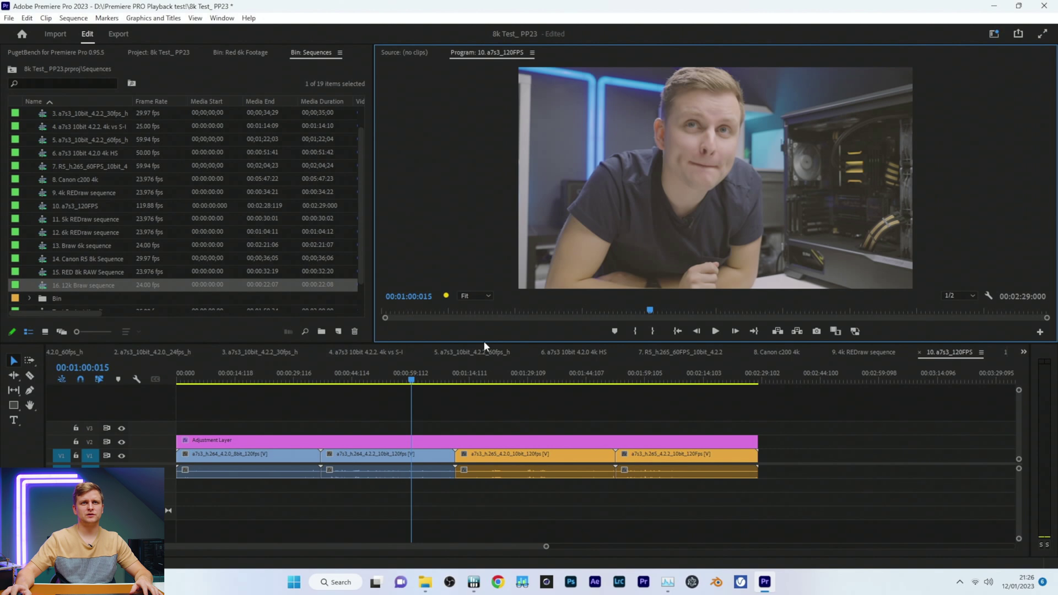
{"action": "left_click", "coordinate": [344, 381]}
{"action": "key", "text": "space"}
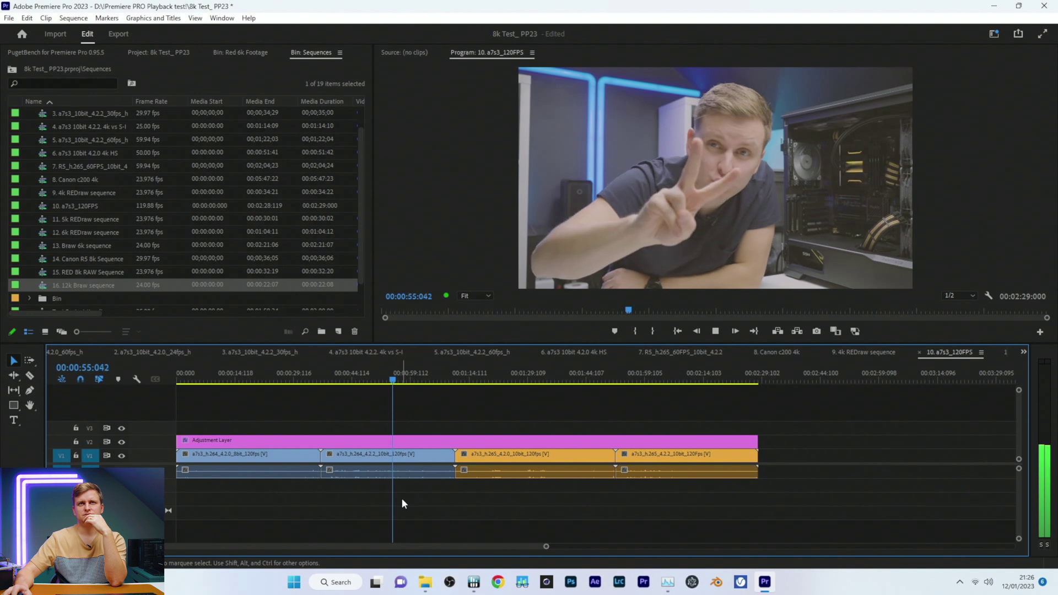
Step: Set the playback resolution to Full and play the h265 4.2.0 10bit 120fps clip from near its start
{"action": "left_click", "coordinate": [460, 379]}
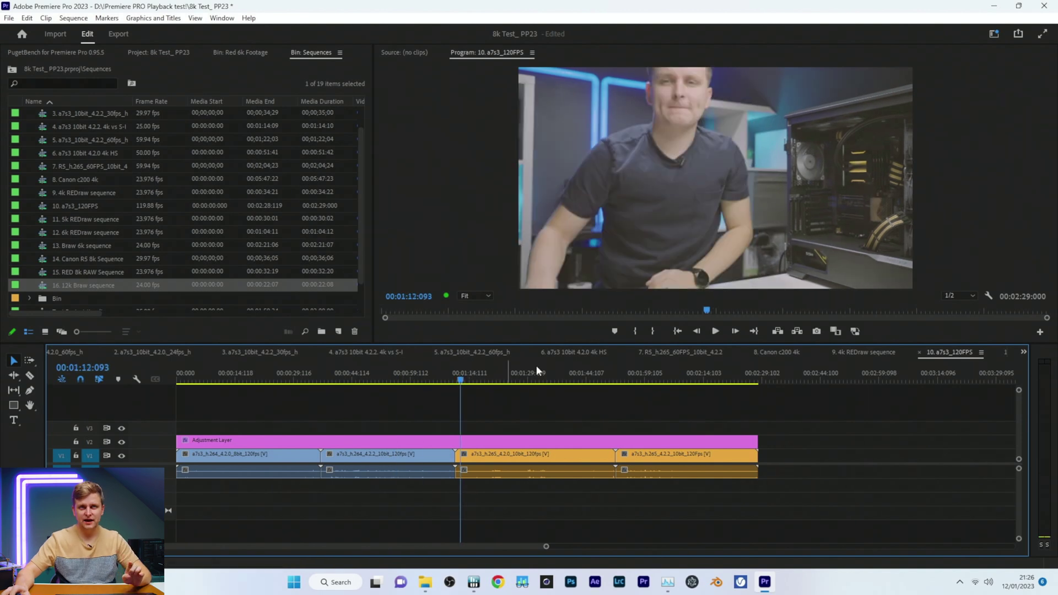
{"action": "left_click", "coordinate": [972, 296]}
{"action": "left_click", "coordinate": [971, 302]}
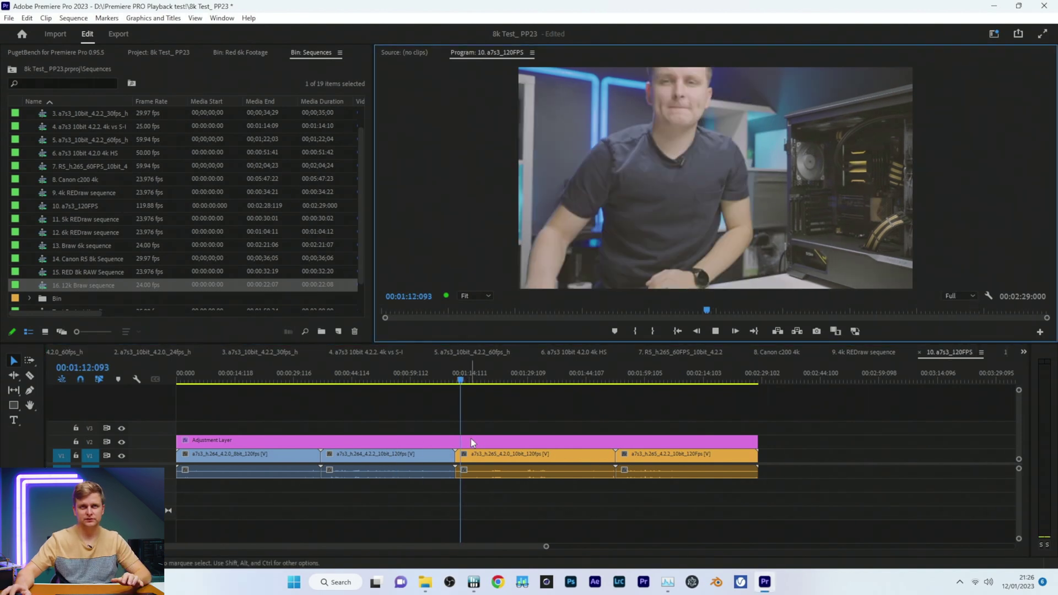
{"action": "key", "text": "space"}
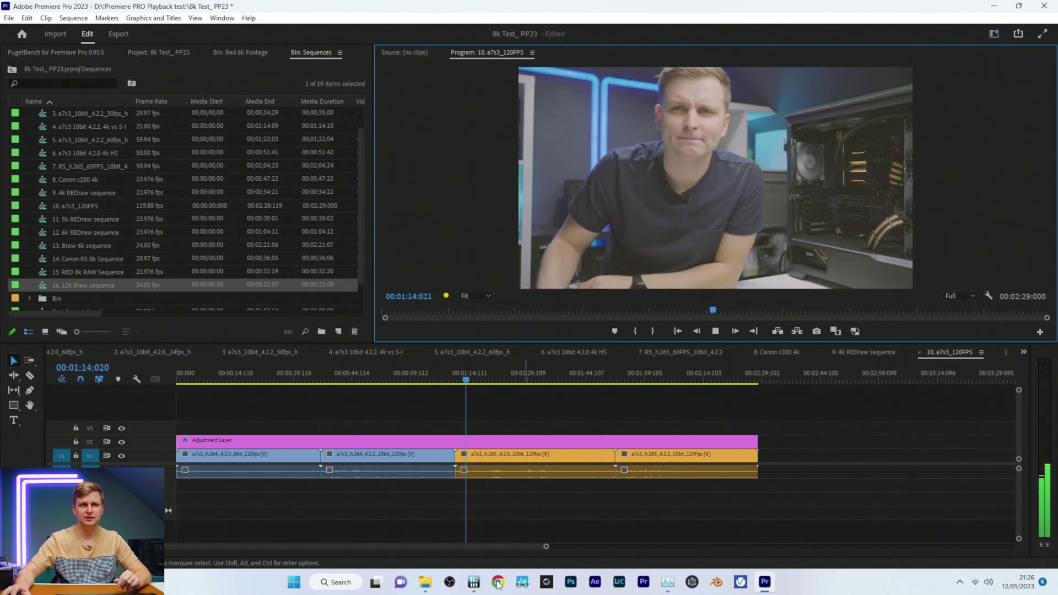
Step: Check the GPU 0 video decoding load in Task Manager twice while the h265 4.2.0 clip plays
{"action": "left_click", "coordinate": [667, 582]}
{"action": "left_click", "coordinate": [567, 335]}
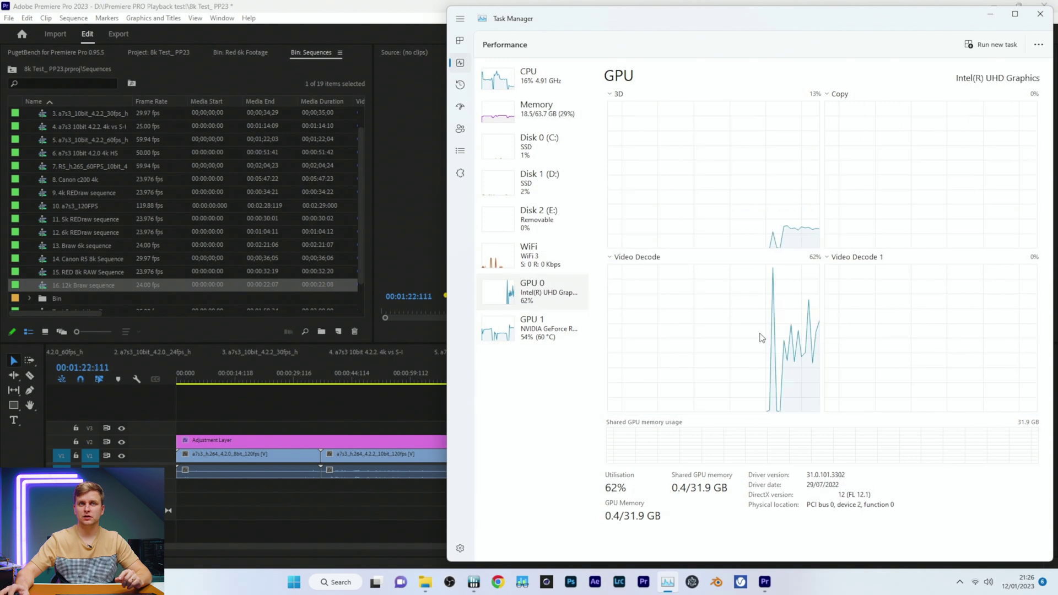
{"action": "left_click", "coordinate": [410, 398]}
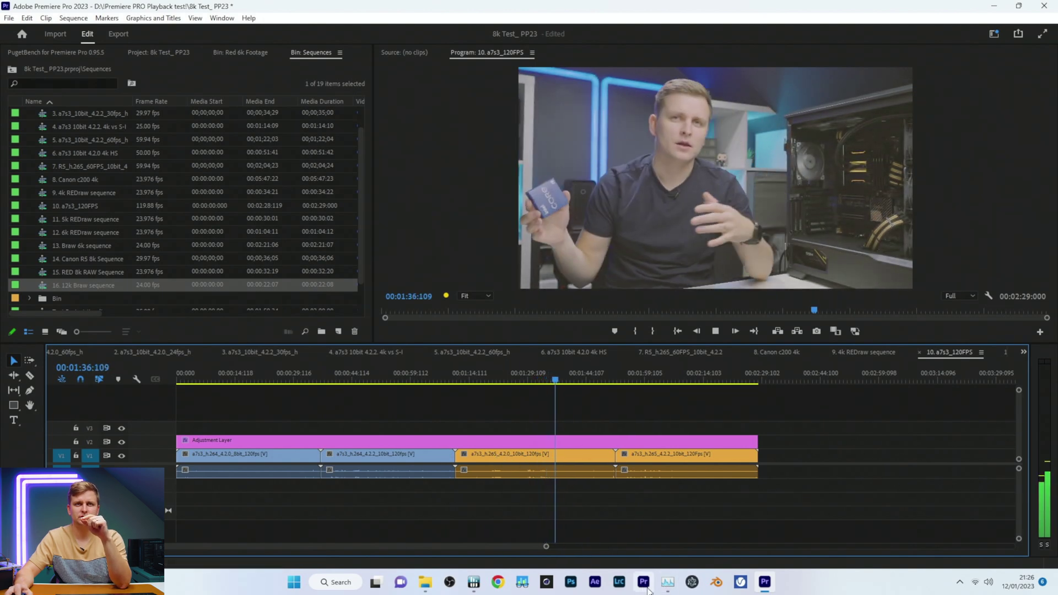
{"action": "left_click", "coordinate": [665, 587]}
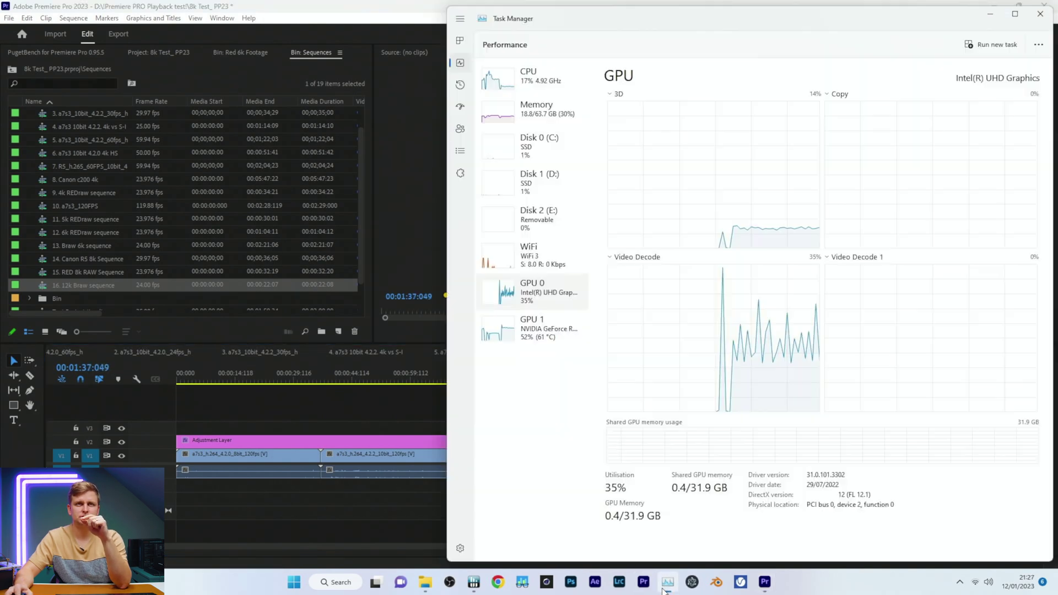
{"action": "left_click", "coordinate": [431, 402]}
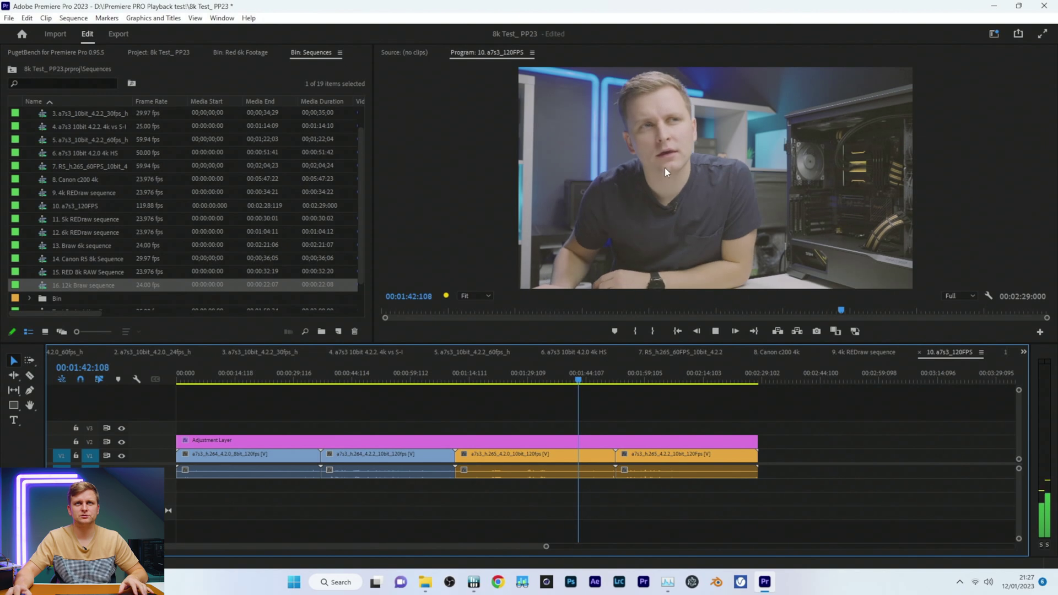
Step: Play the h265 4.2.2 10bit 120fps clip from near its start and check the number of dropped frames
{"action": "left_click", "coordinate": [632, 377]}
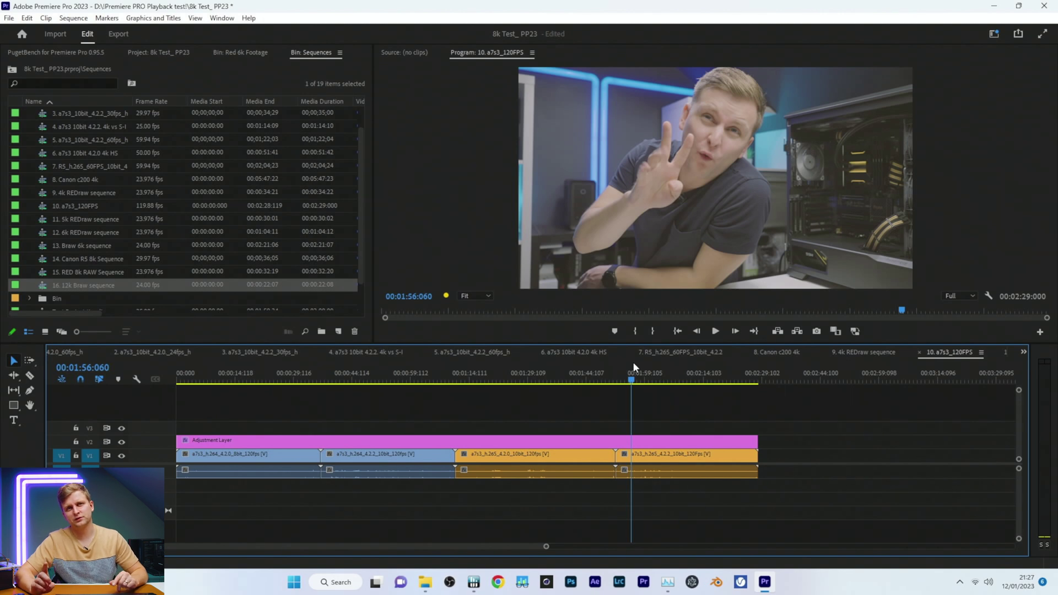
{"action": "key", "text": "space"}
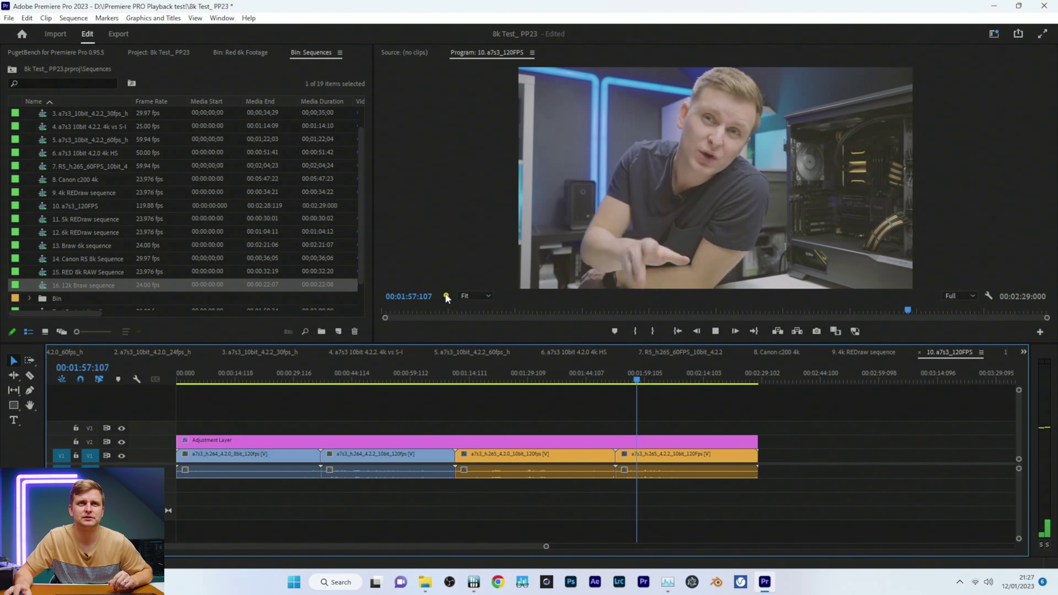
{"action": "mouse_move", "coordinate": [446, 292]}
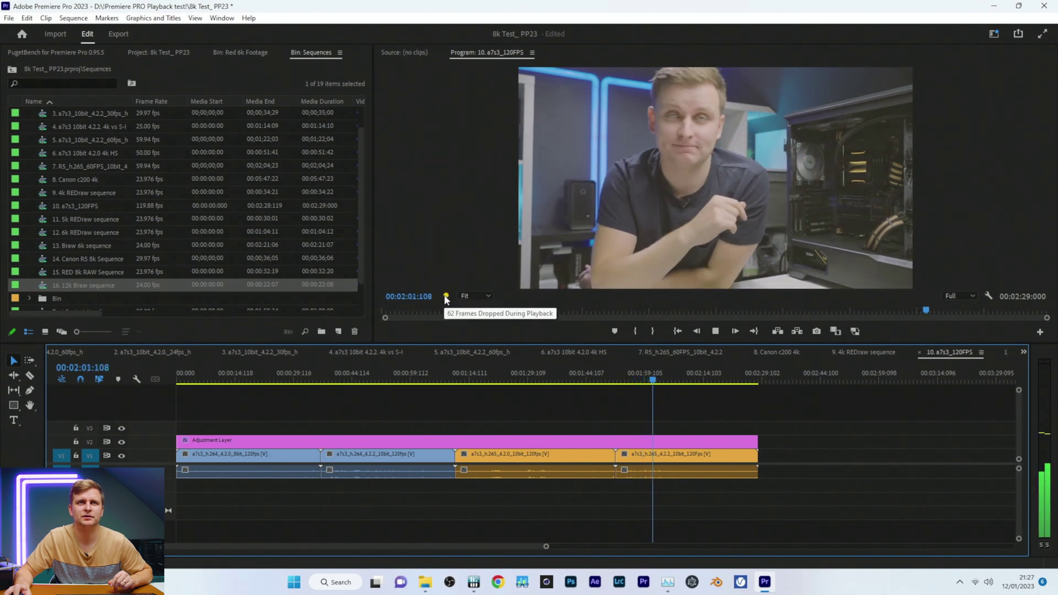
{"action": "key", "text": "alt+Tab"}
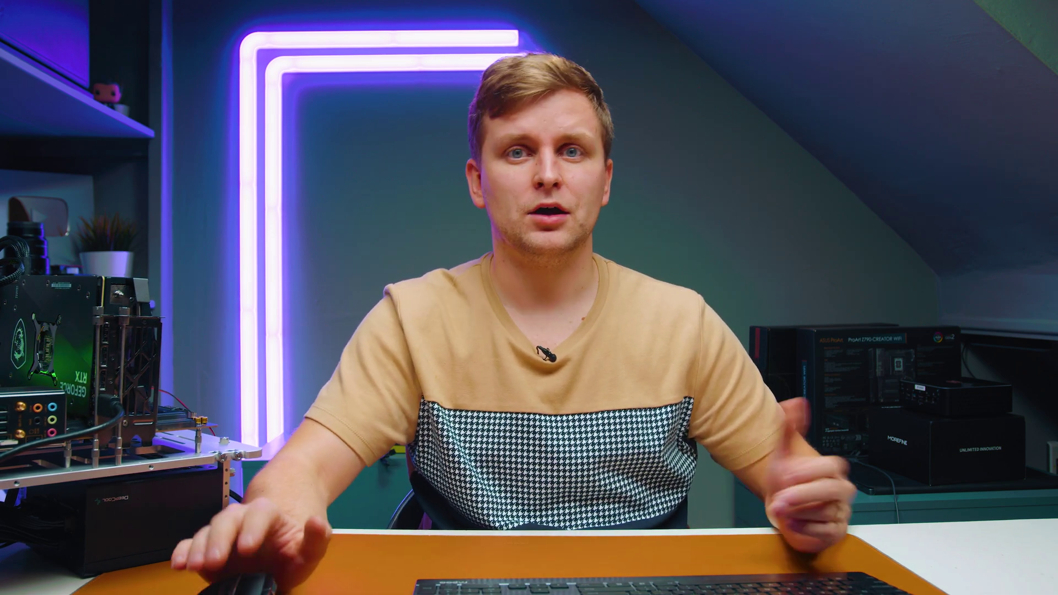
Step: Scrub and play the 5k REDraw sequence, and check the CPU utilisation in Task Manager during playback
{"action": "scroll", "coordinate": [945, 354], "scroll_direction": "down", "scroll_amount": 1}
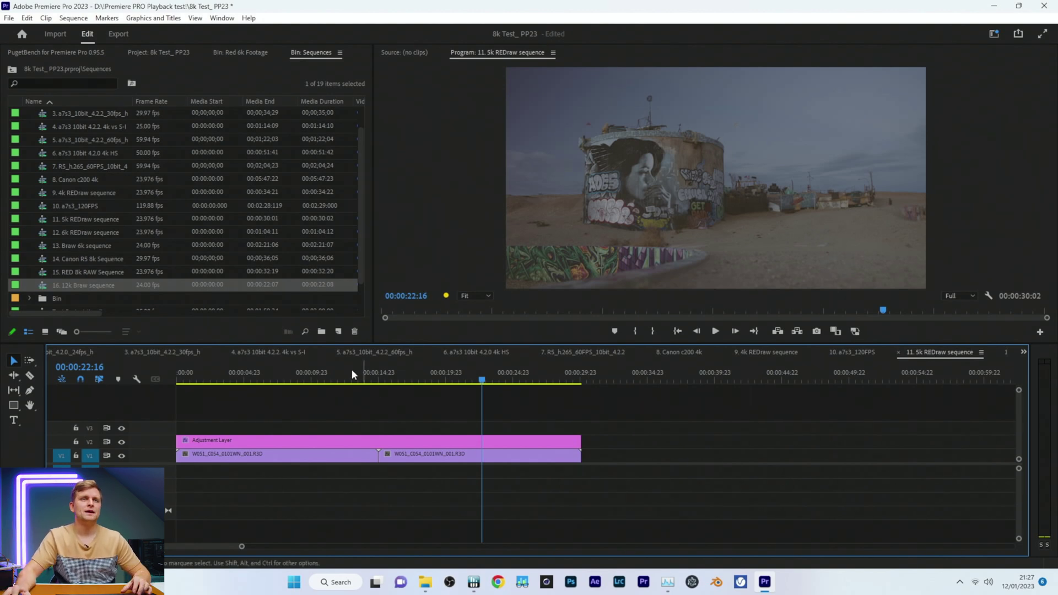
{"action": "left_click_drag", "start_coordinate": [281, 384], "coordinate": [309, 435]}
{"action": "key", "text": "space"}
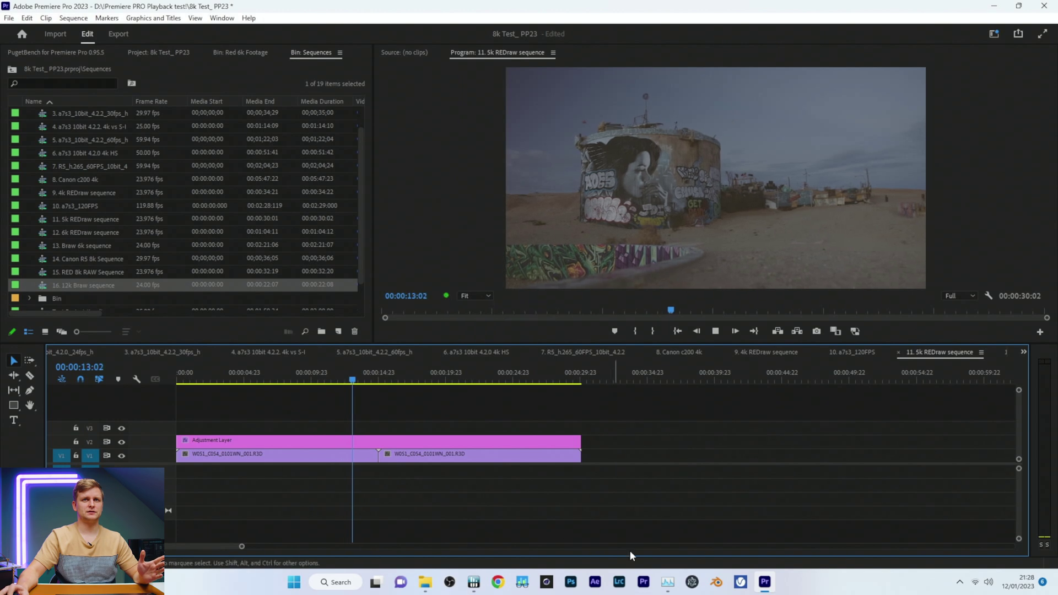
{"action": "left_click", "coordinate": [664, 589]}
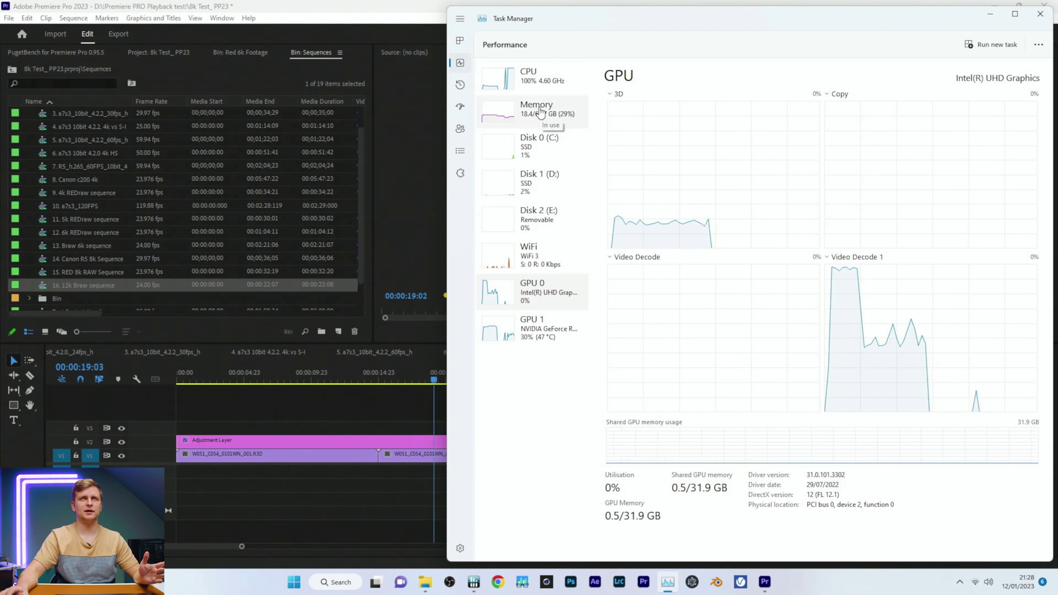
{"action": "left_click", "coordinate": [547, 77]}
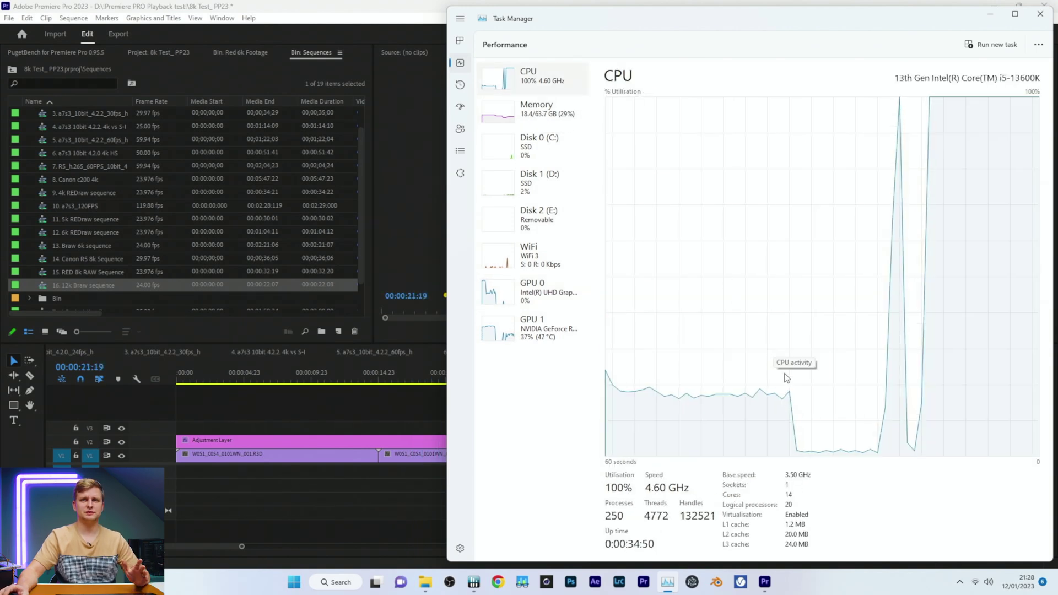
{"action": "left_click", "coordinate": [447, 294]}
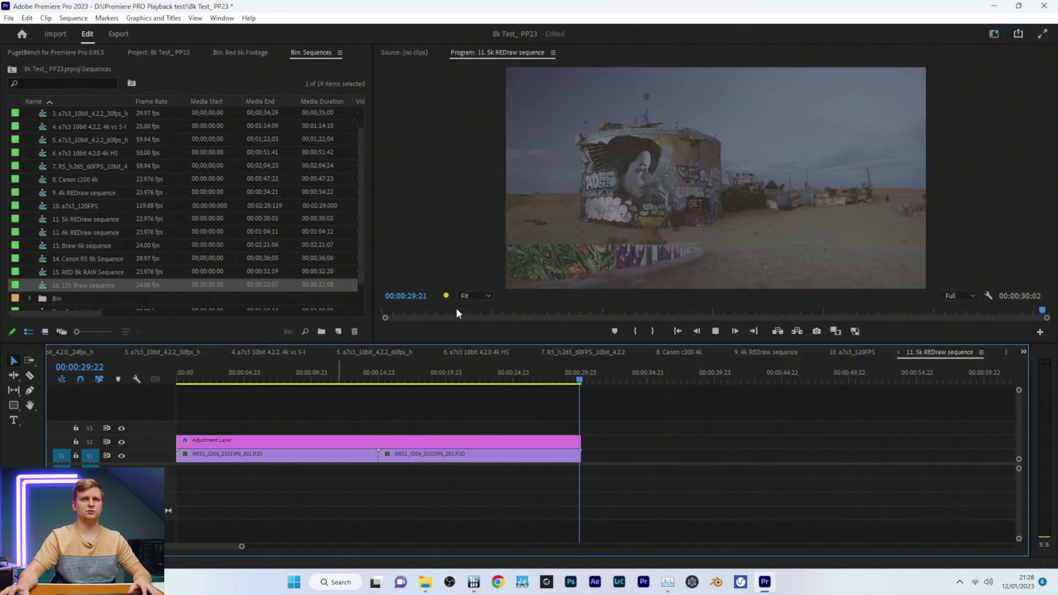
Step: Replay the 5k REDraw sequence from about 10 seconds and check the CPU power draw in HWiNFO64
{"action": "left_click", "coordinate": [309, 381]}
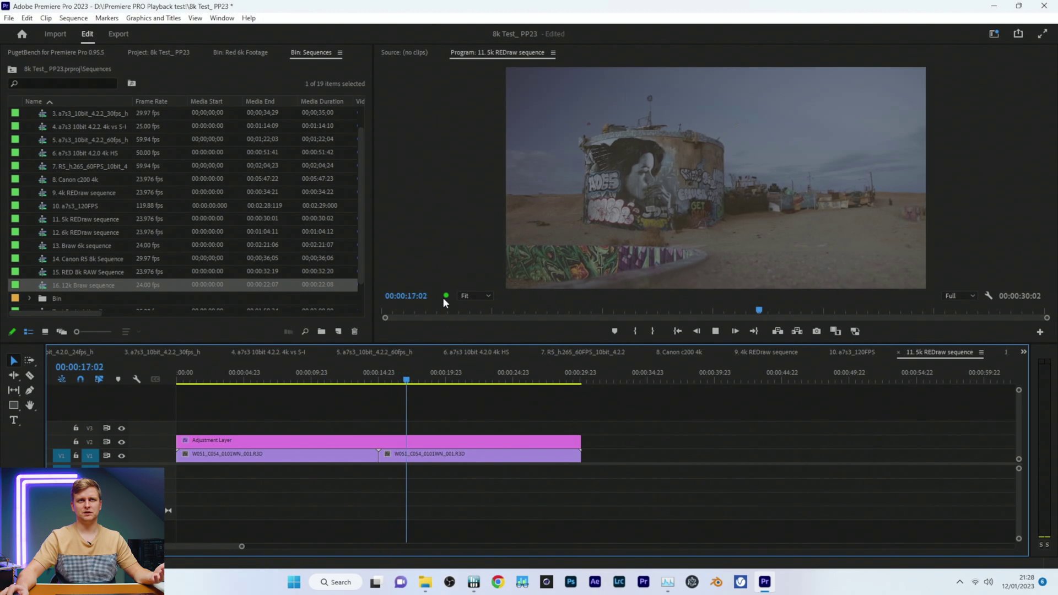
{"action": "left_click", "coordinate": [474, 583]}
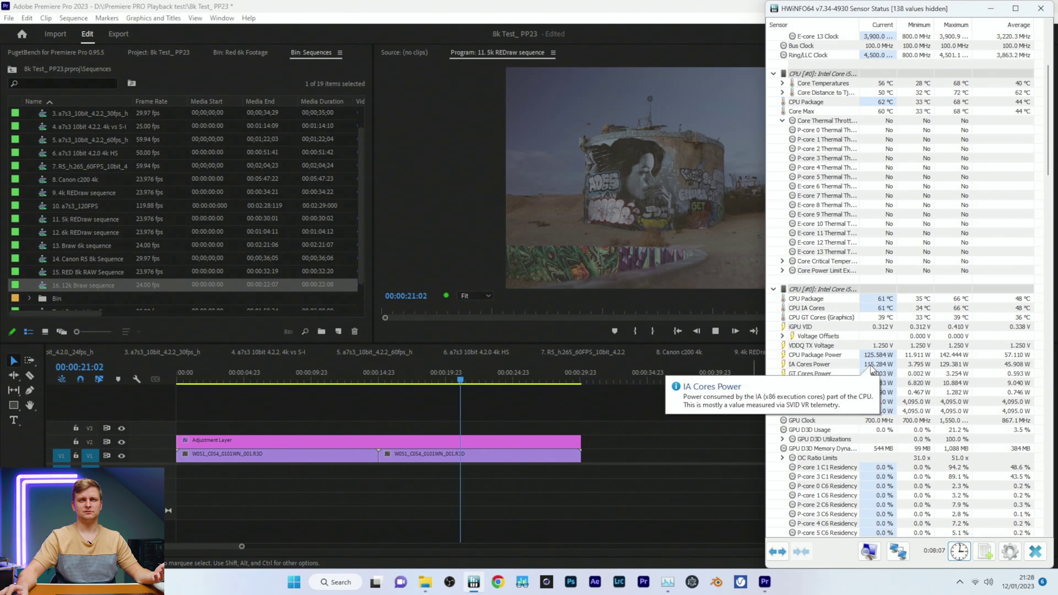
Step: Play the A007 clips of the 6k REDraw sequence and check the processor load in Task Manager and the dropped frames
{"action": "left_click", "coordinate": [700, 415]}
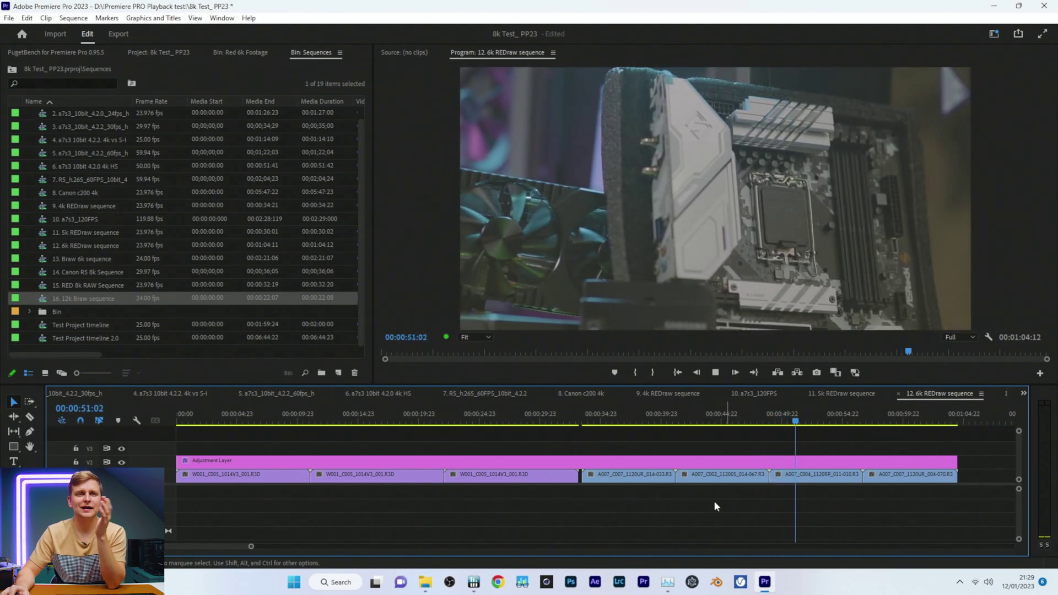
{"action": "left_click", "coordinate": [667, 579]}
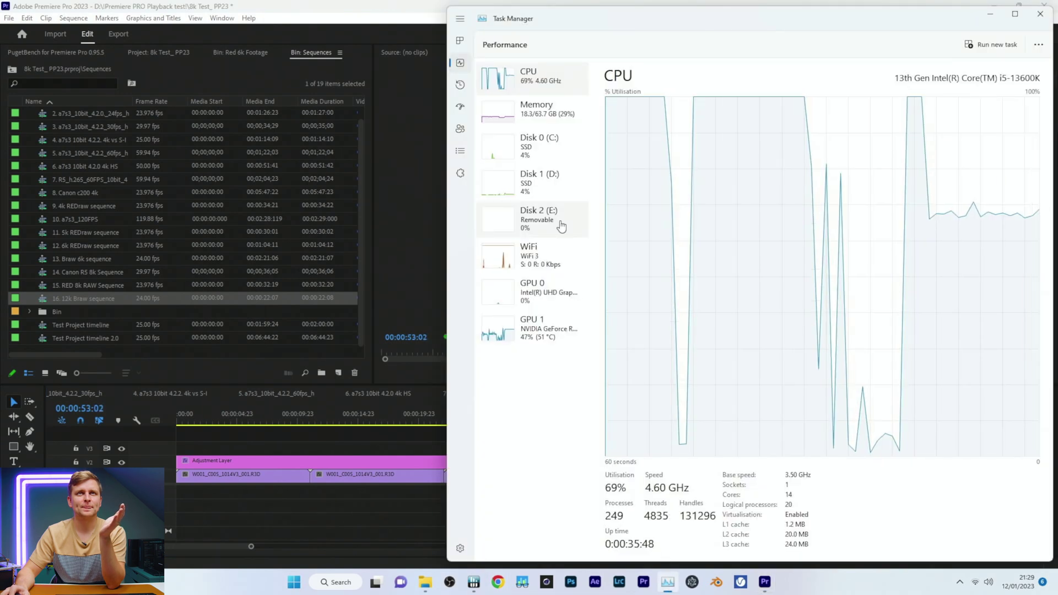
{"action": "left_click", "coordinate": [412, 438]}
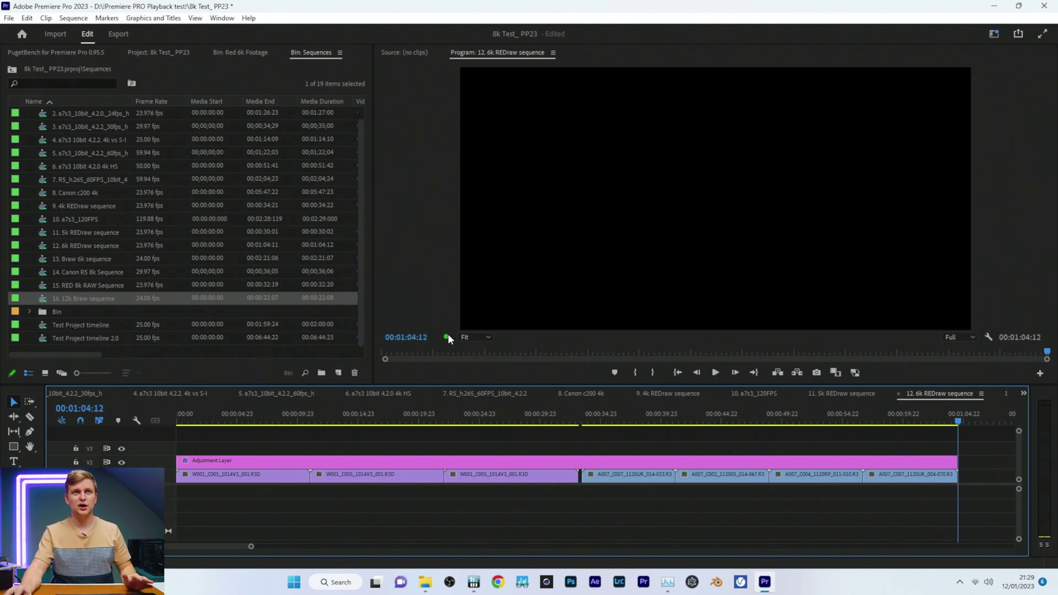
Step: Scrub the 6k REDraw sequence, play its W001 clips, and check CPU utilisation in Task Manager and the dropped frames
{"action": "left_click", "coordinate": [634, 422]}
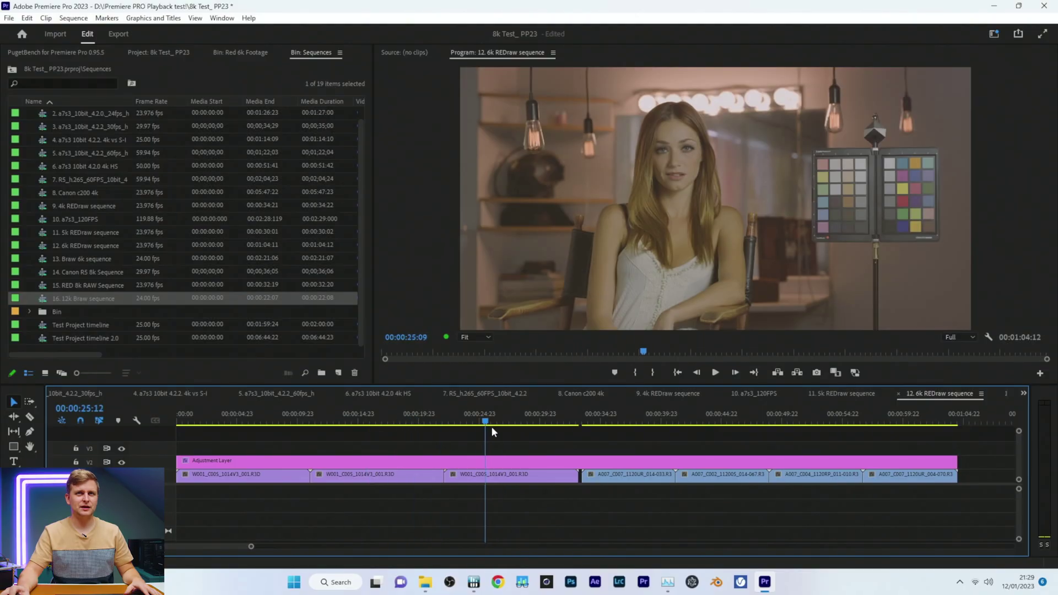
{"action": "left_click_drag", "start_coordinate": [491, 427], "coordinate": [362, 428]}
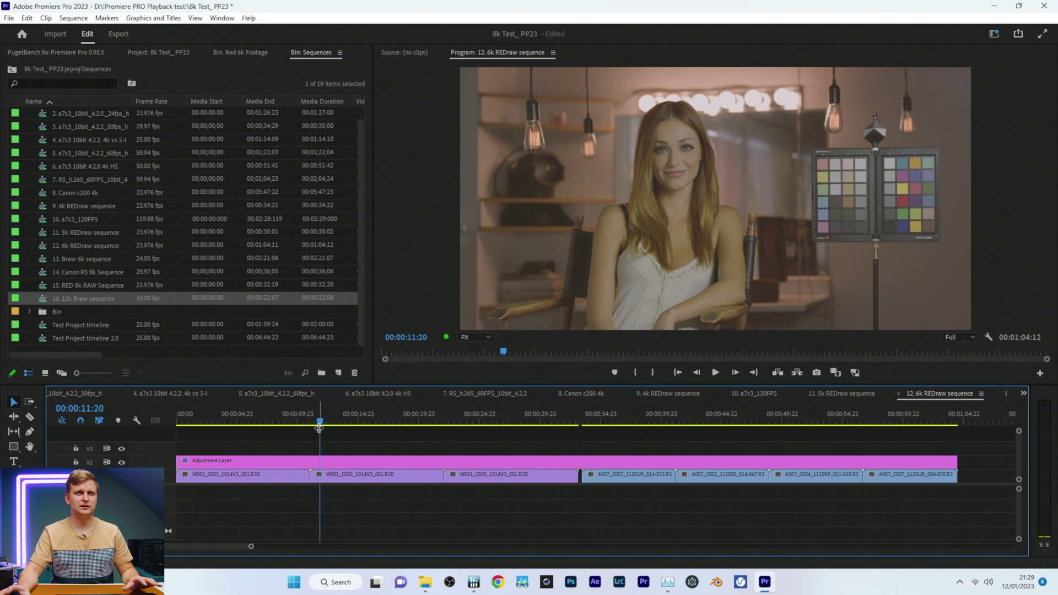
{"action": "key", "text": "space"}
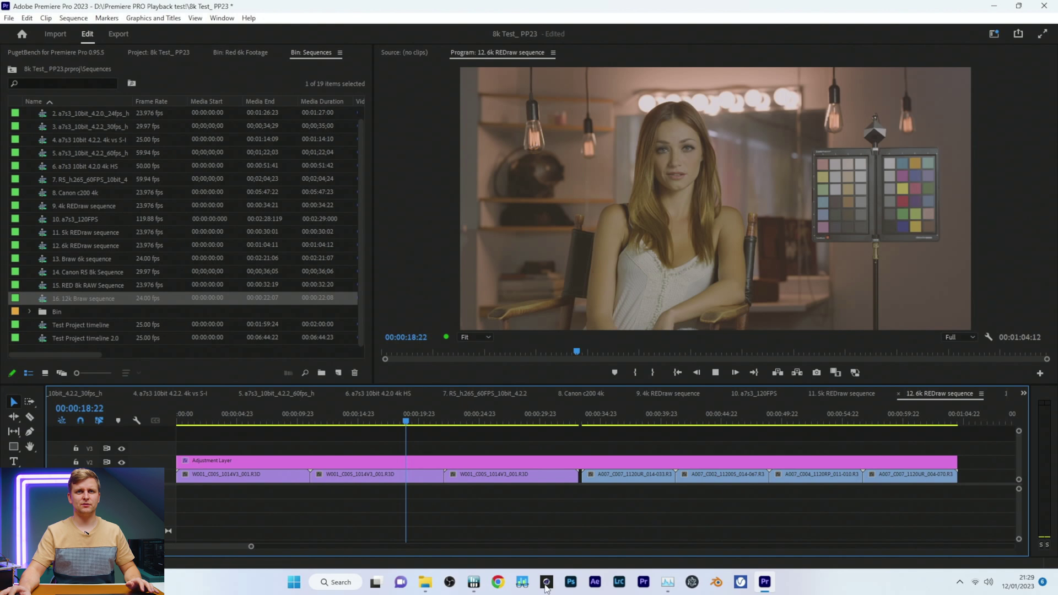
{"action": "left_click", "coordinate": [671, 588]}
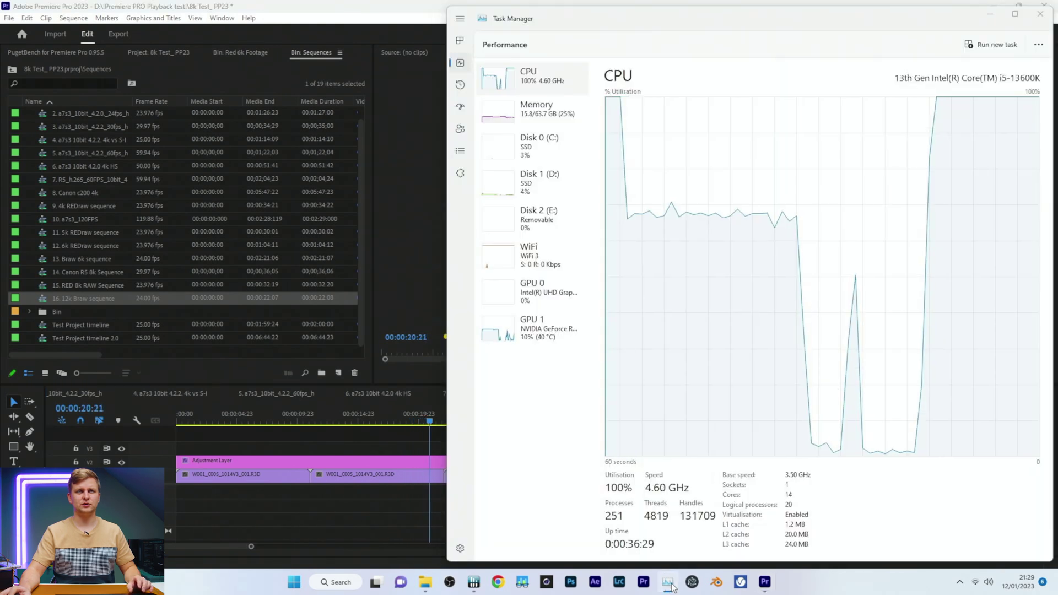
{"action": "left_click", "coordinate": [668, 583]}
{"action": "mouse_move", "coordinate": [446, 339]}
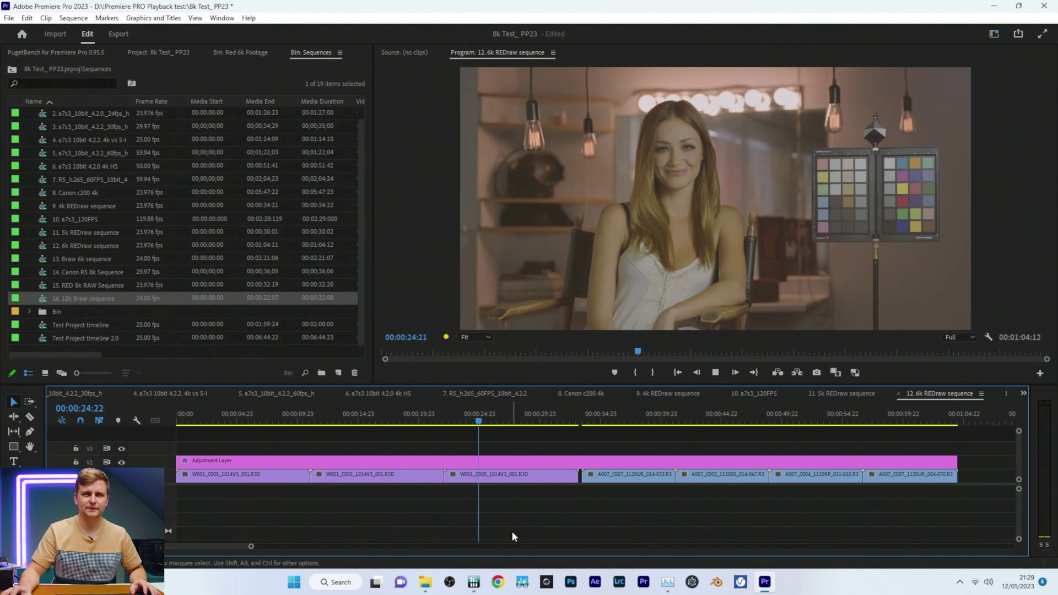
Step: Compare the properties of clips W001_C005_1014V3_001.R3D and A007_C007_1120UR_014-033.R3D, and play the sequence from the start of the latter
{"action": "right_click", "coordinate": [511, 474]}
{"action": "left_click", "coordinate": [498, 299]}
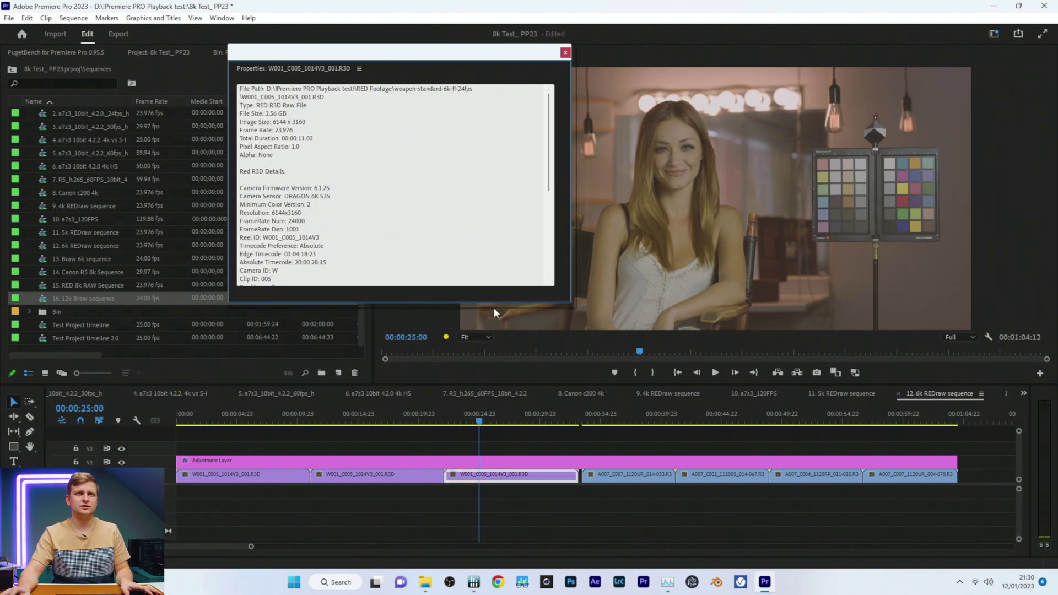
{"action": "left_click_drag", "start_coordinate": [493, 304], "coordinate": [444, 549]}
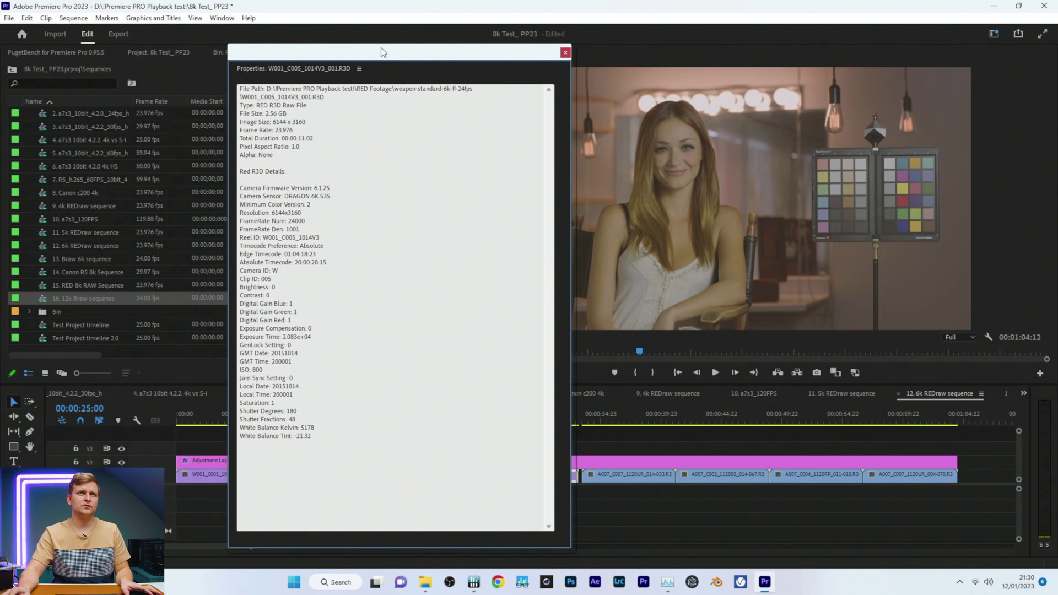
{"action": "left_click_drag", "start_coordinate": [383, 52], "coordinate": [174, 27]}
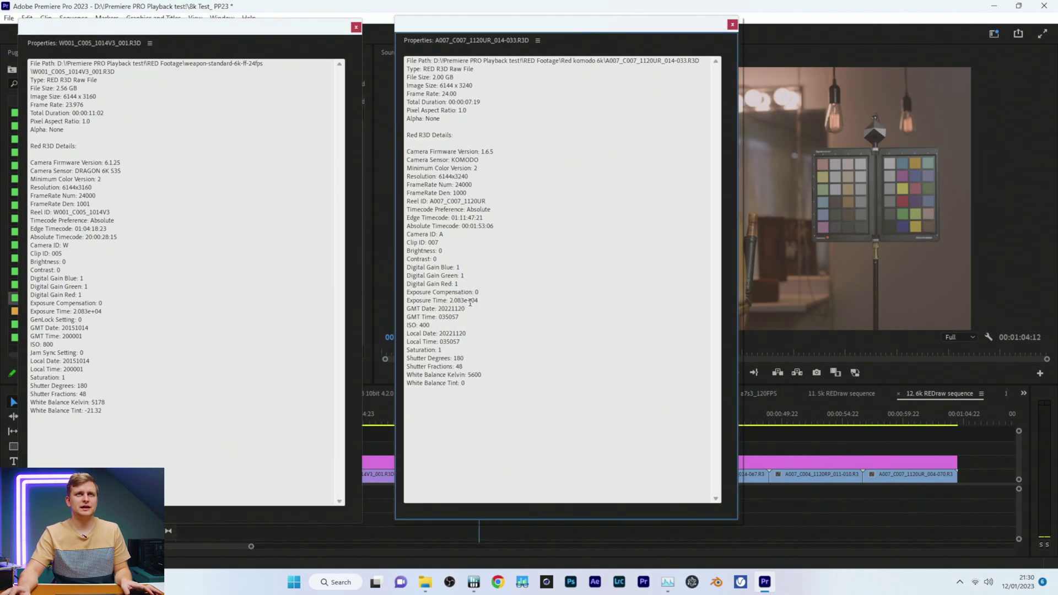
{"action": "left_click_drag", "start_coordinate": [484, 164], "coordinate": [447, 161]}
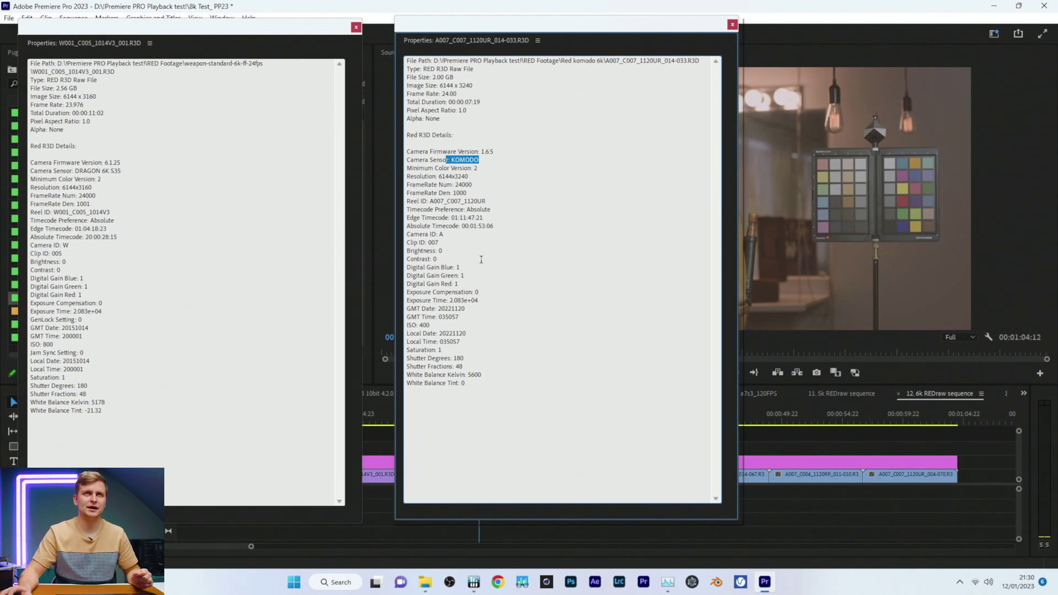
{"action": "left_click_drag", "start_coordinate": [85, 103], "coordinate": [82, 104]}
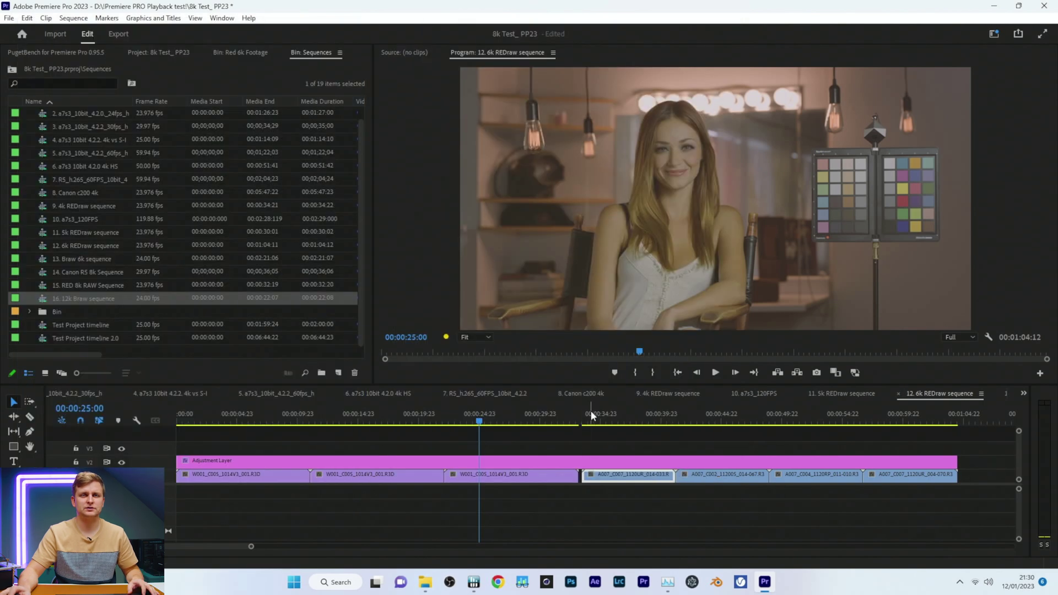
{"action": "left_click", "coordinate": [586, 421]}
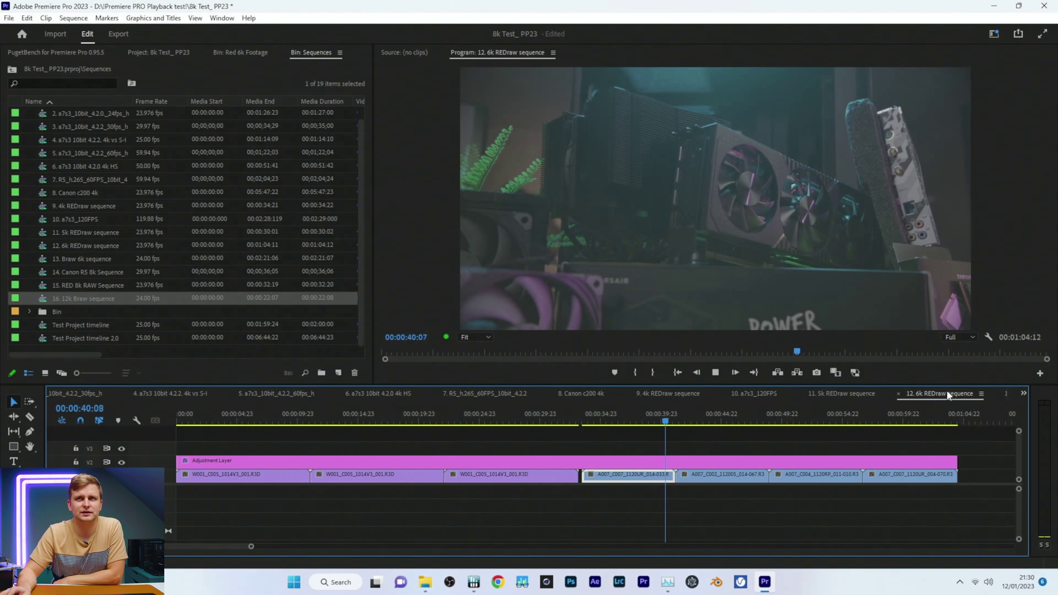
Step: Open the Braw 6k sequence, play its two-layer section, and check the system load in Task Manager and the dropped frames
{"action": "left_click", "coordinate": [1005, 393]}
{"action": "left_click_drag", "start_coordinate": [343, 421], "coordinate": [474, 448]}
{"action": "key", "text": "space"}
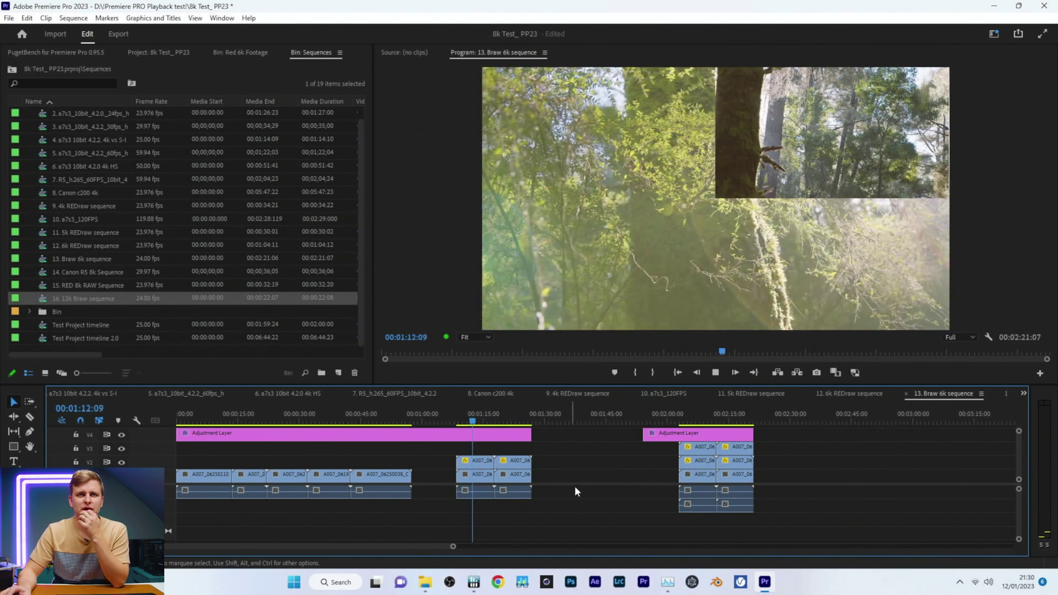
{"action": "left_click", "coordinate": [668, 582]}
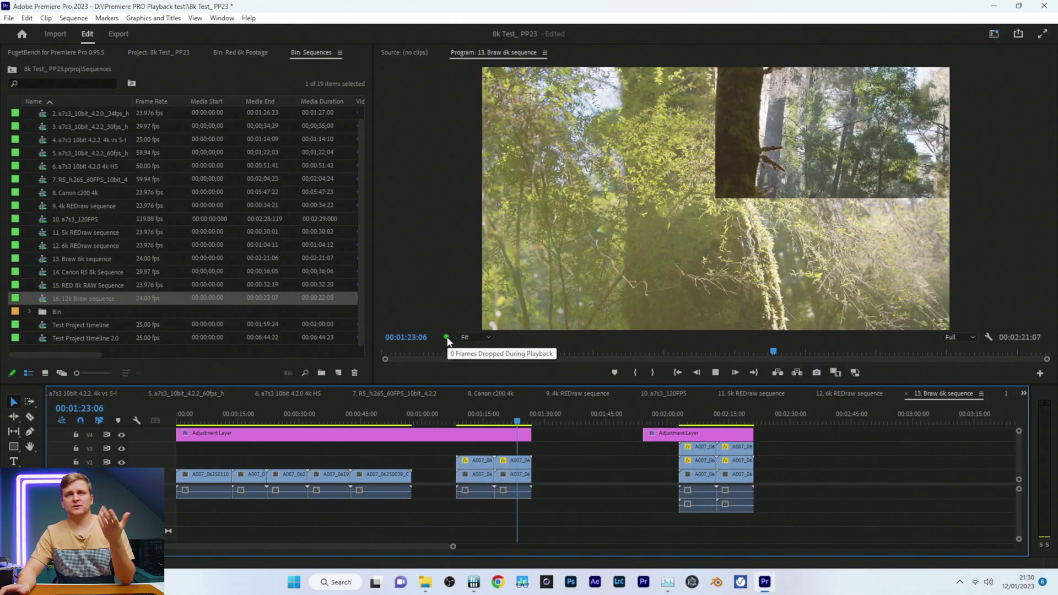
Step: Scrub and play the three-layer section of the Braw 6k sequence and check the NVIDIA GPU sensors in HWiNFO64
{"action": "left_click", "coordinate": [686, 420]}
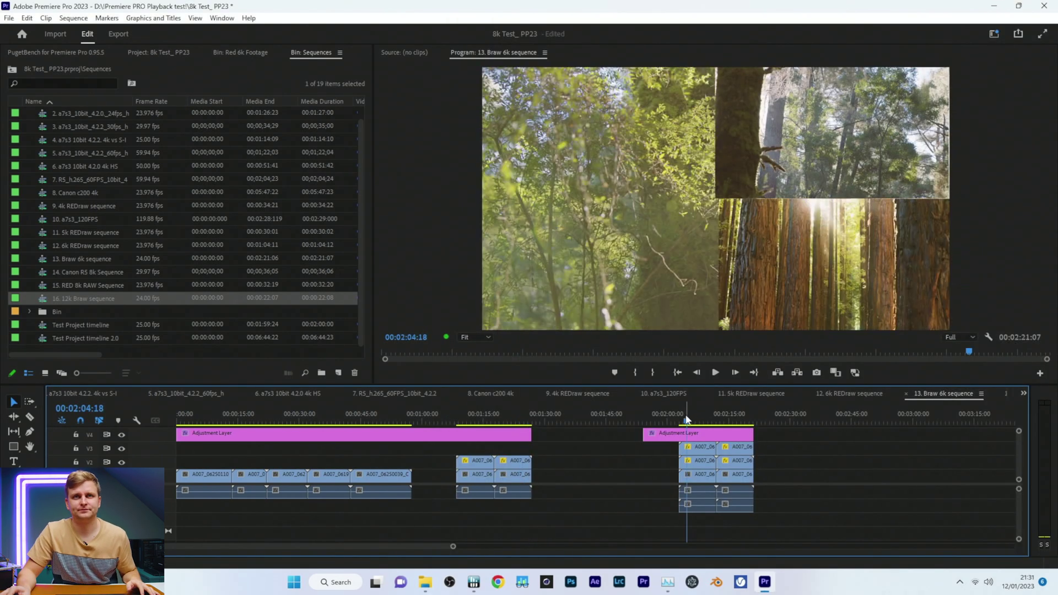
{"action": "mouse_move", "coordinate": [711, 431]}
{"action": "left_mouse_down"}
{"action": "mouse_move", "coordinate": [669, 435]}
{"action": "mouse_move", "coordinate": [722, 441]}
{"action": "left_mouse_up"}
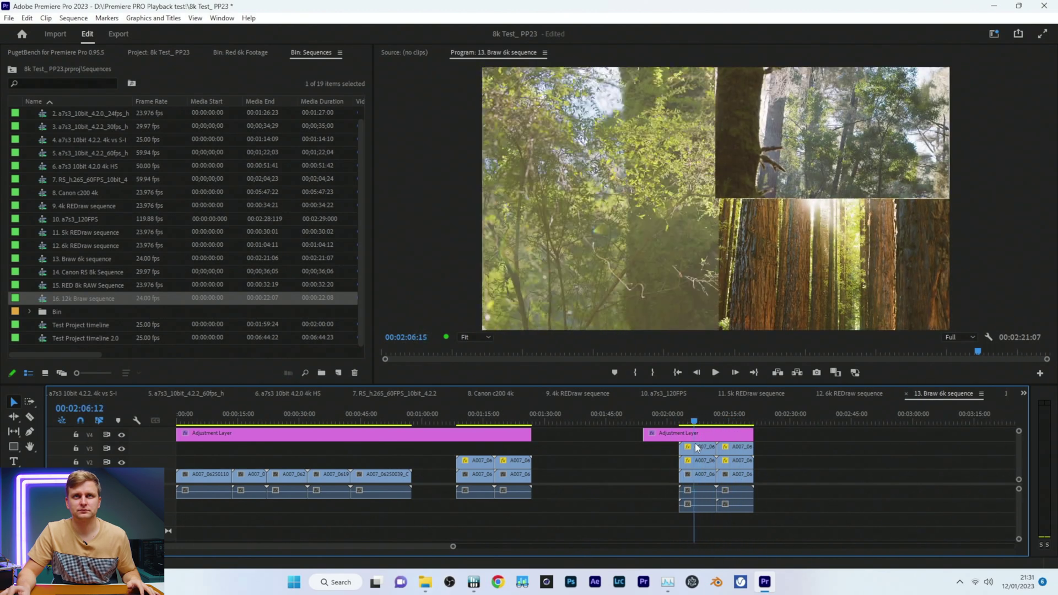
{"action": "left_click", "coordinate": [485, 583]}
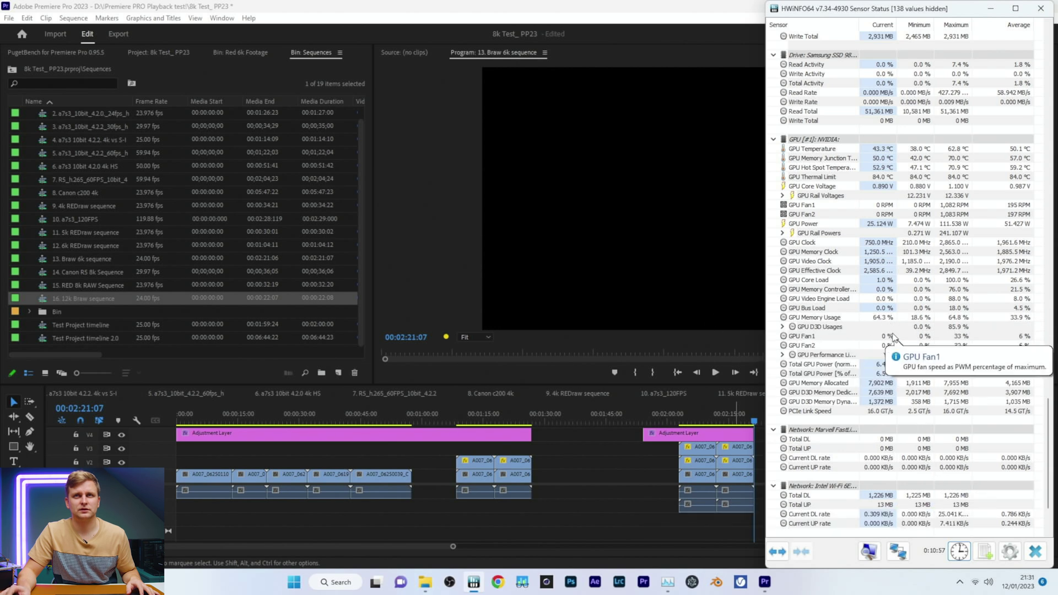
{"action": "left_click", "coordinate": [618, 441]}
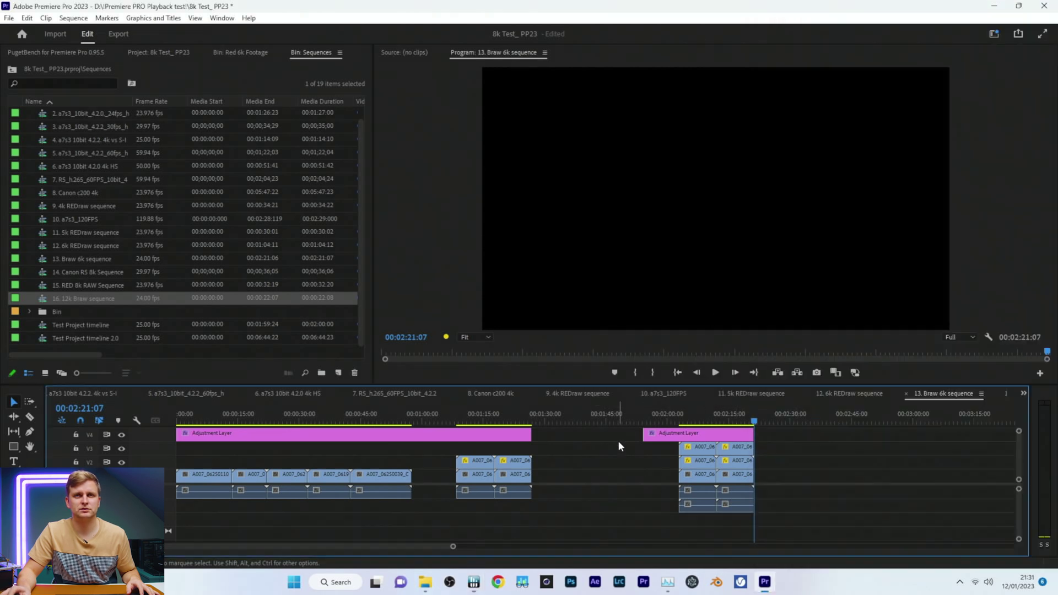
Step: Replay the three-layer Braw 6k section and check the GPU 1 utilisation and memory in Task Manager
{"action": "left_click_drag", "start_coordinate": [686, 420], "coordinate": [688, 420]}
{"action": "left_click", "coordinate": [668, 580]}
{"action": "left_click", "coordinate": [565, 339]}
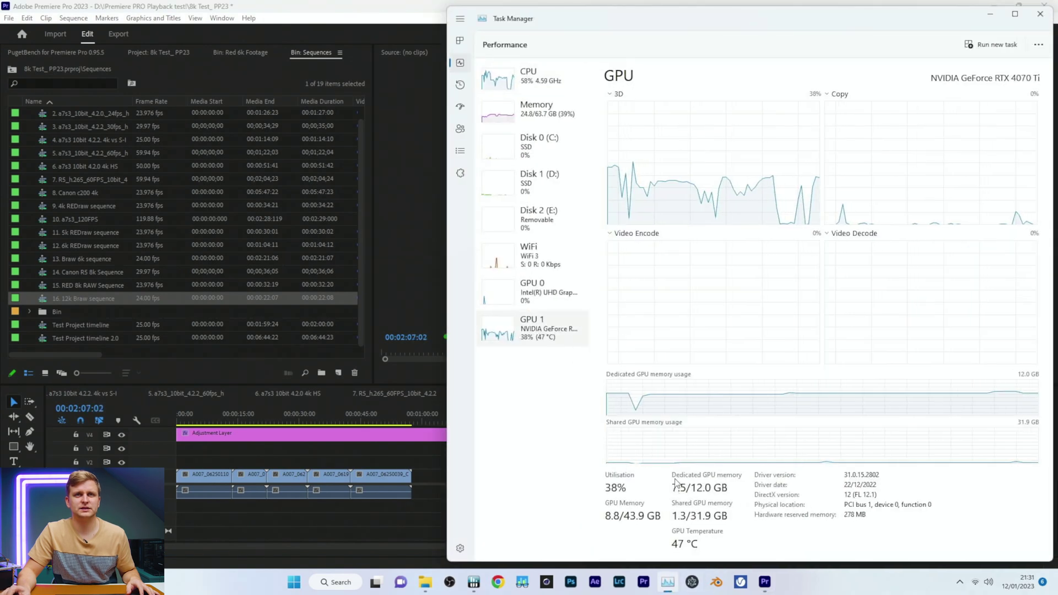
{"action": "key", "text": "alt+Tab"}
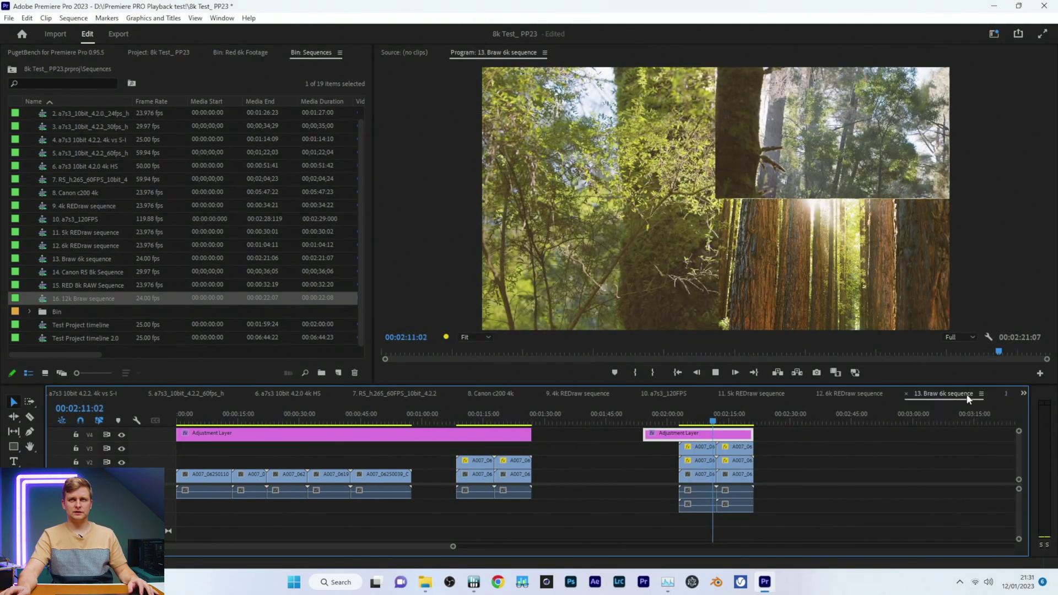
Step: Open the Canon R5 8k Sequence, scrub to about 2 seconds, and set the playback resolution to Full
{"action": "left_click", "coordinate": [1006, 393]}
{"action": "left_click_drag", "start_coordinate": [244, 423], "coordinate": [200, 423]}
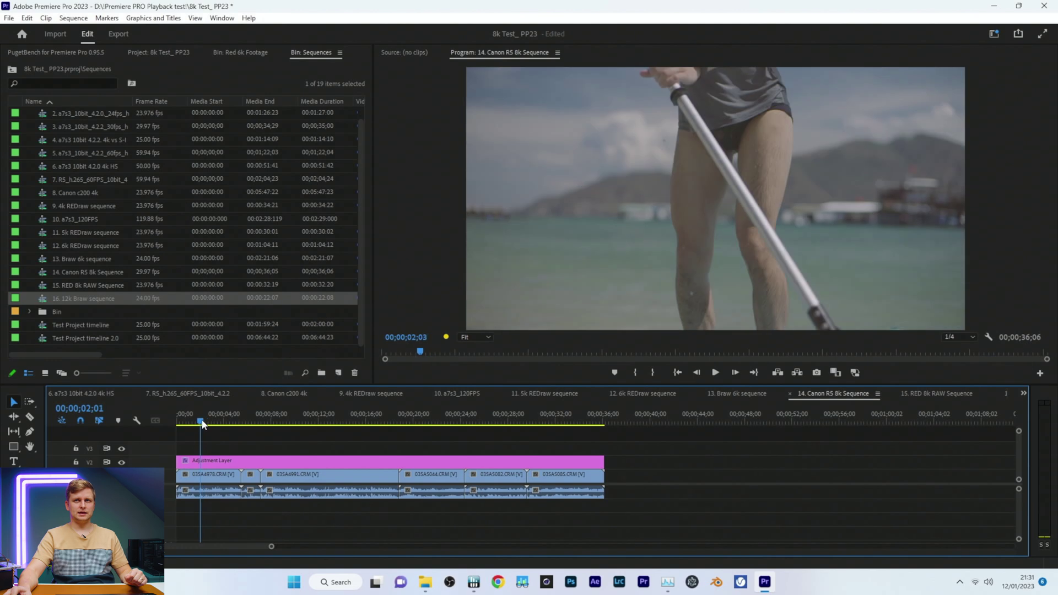
{"action": "left_click", "coordinate": [955, 339]}
{"action": "left_click", "coordinate": [954, 352]}
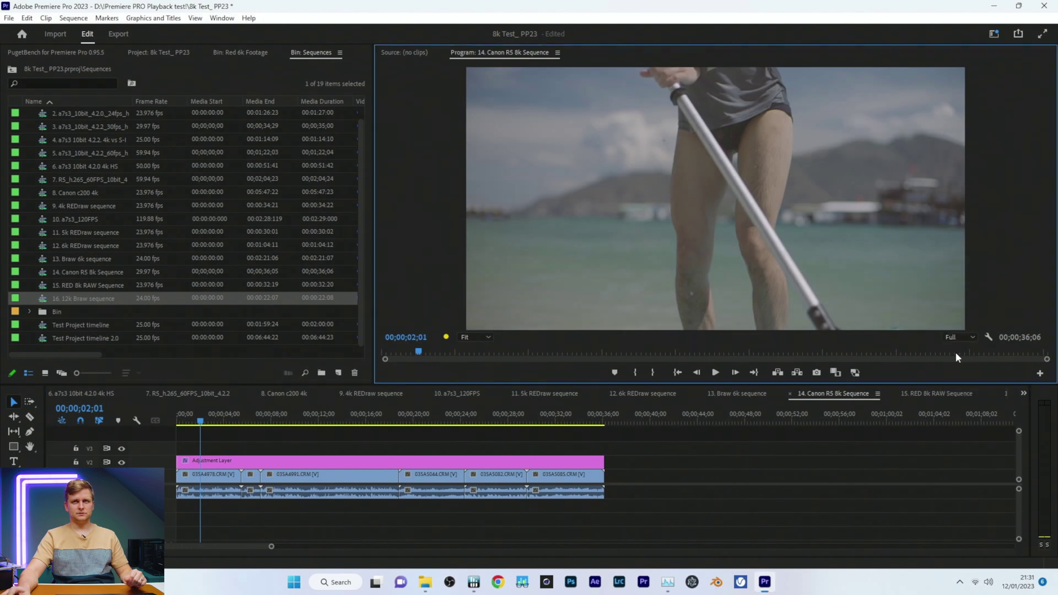
Step: Play the Canon R5 8k Sequence at Full resolution and check the CPU and GPU 1 load in Task Manager
{"action": "left_click", "coordinate": [316, 434]}
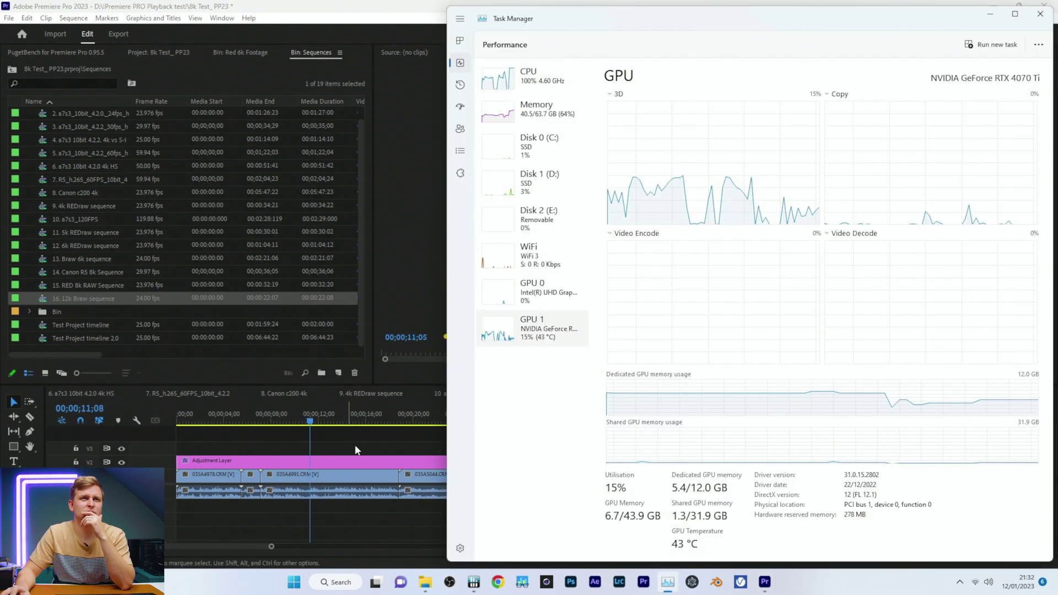
{"action": "left_click", "coordinate": [391, 444]}
{"action": "key", "text": "space"}
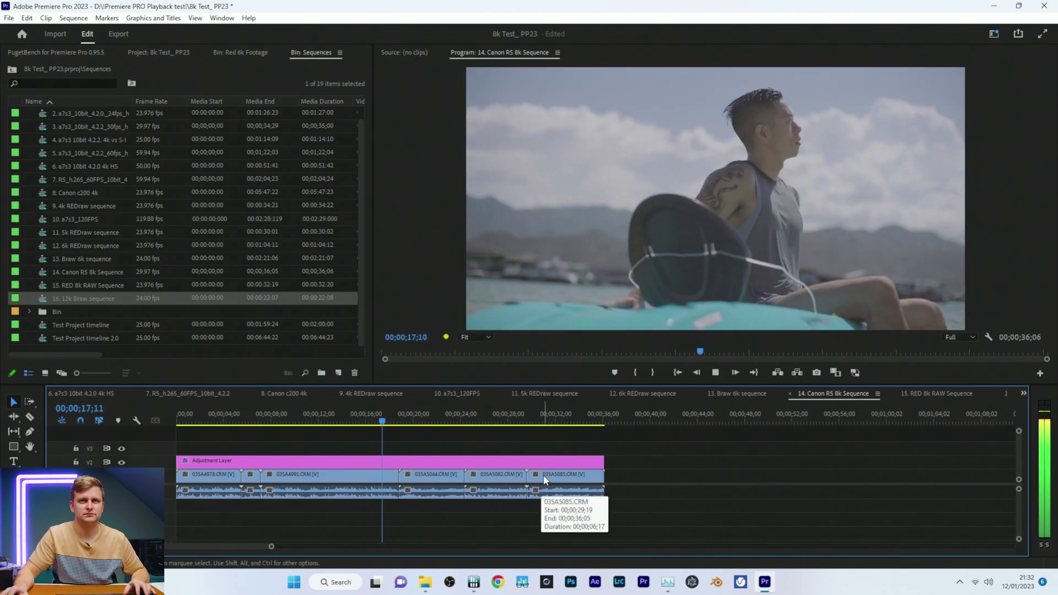
{"action": "key", "text": "space"}
Step: Set the playback resolution to 1/2, play the Canon R5 8k Sequence from about 14 seconds, and scrub to 00;00;27;20
{"action": "left_click", "coordinate": [950, 337]}
{"action": "left_click", "coordinate": [951, 354]}
{"action": "left_click_drag", "start_coordinate": [353, 423], "coordinate": [338, 424]}
{"action": "key", "text": "space"}
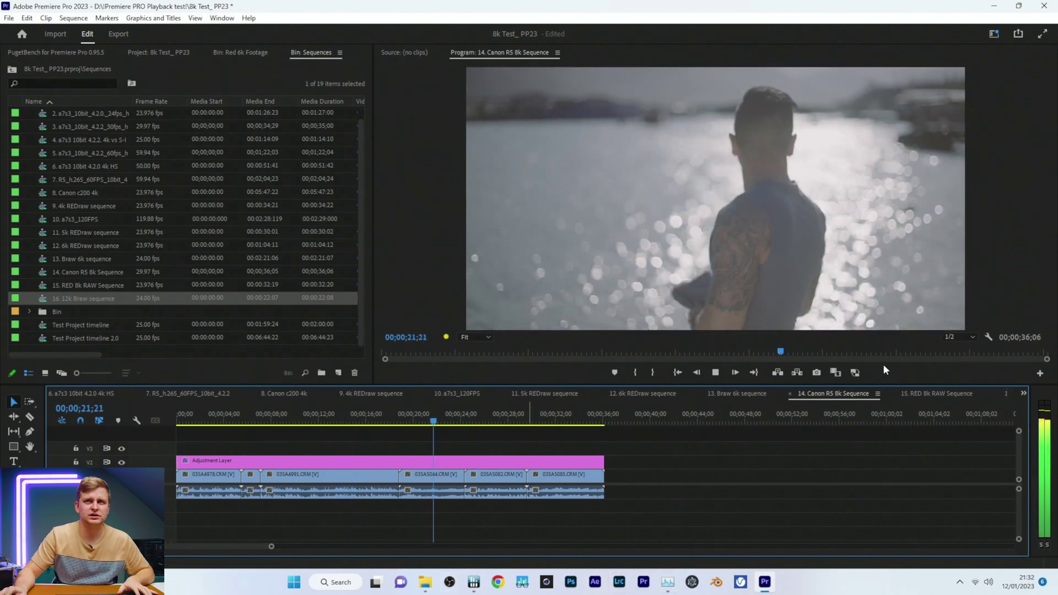
{"action": "key", "text": "space"}
{"action": "mouse_move", "coordinate": [508, 424]}
{"action": "left_mouse_down"}
{"action": "mouse_move", "coordinate": [543, 423]}
{"action": "mouse_move", "coordinate": [291, 434]}
{"action": "mouse_move", "coordinate": [504, 435]}
{"action": "left_mouse_up"}
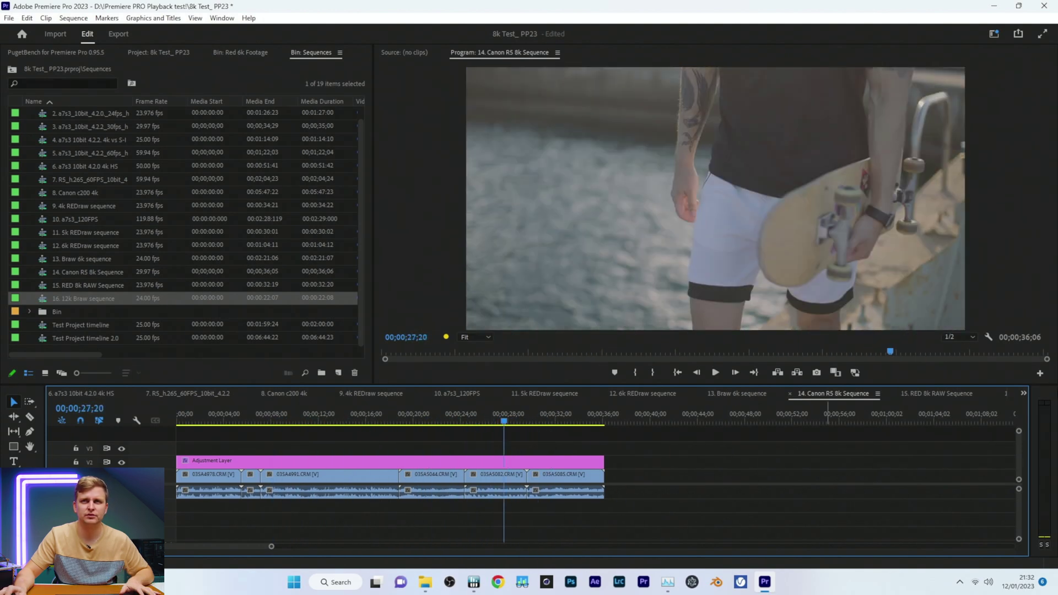
Step: Set the playback resolution to 1/4 and play the Canon R5 8k Sequence from about 12 seconds
{"action": "left_click", "coordinate": [956, 337]}
{"action": "left_click", "coordinate": [543, 415]}
{"action": "left_click_drag", "start_coordinate": [370, 420], "coordinate": [323, 423]}
{"action": "key", "text": "space"}
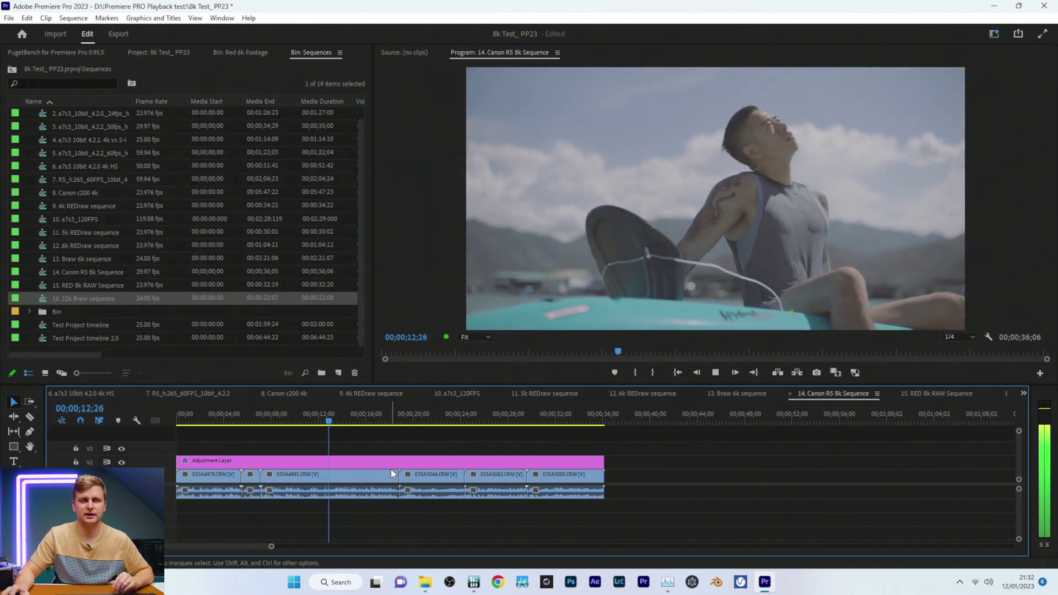
Step: Open the RED 8k RAW Sequence, play it at Full resolution, and check the CPU and GPU 1 load in Task Manager
{"action": "left_click", "coordinate": [935, 395]}
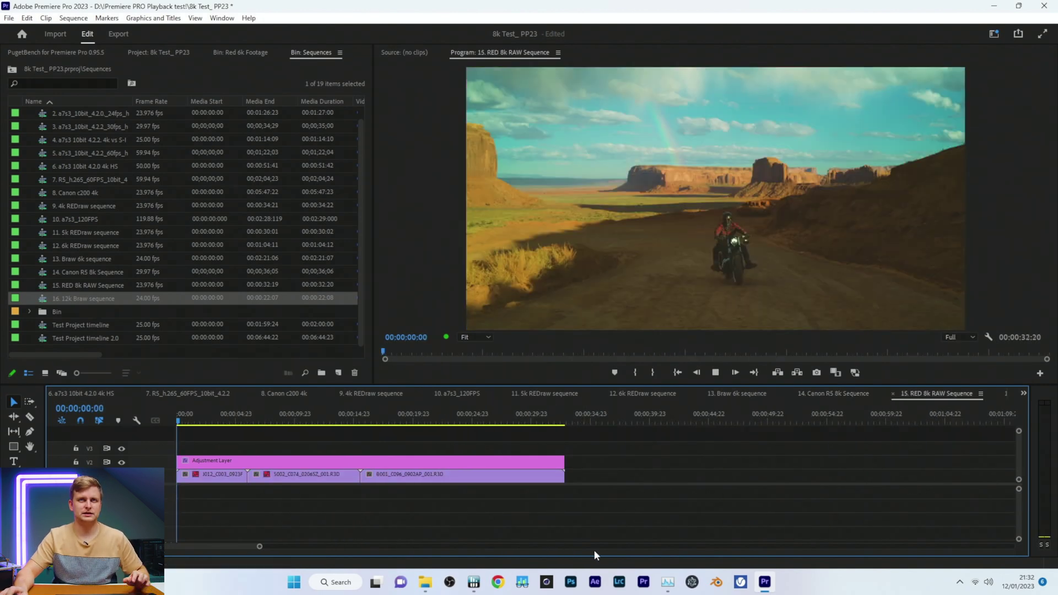
{"action": "key", "text": "space"}
{"action": "mouse_move", "coordinate": [472, 588]}
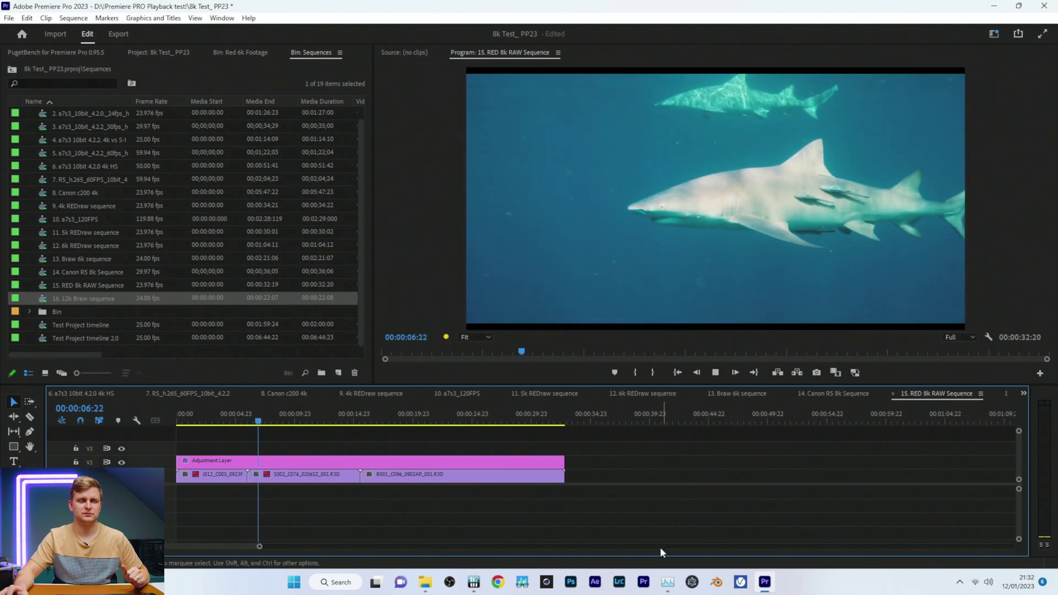
{"action": "left_click", "coordinate": [667, 581]}
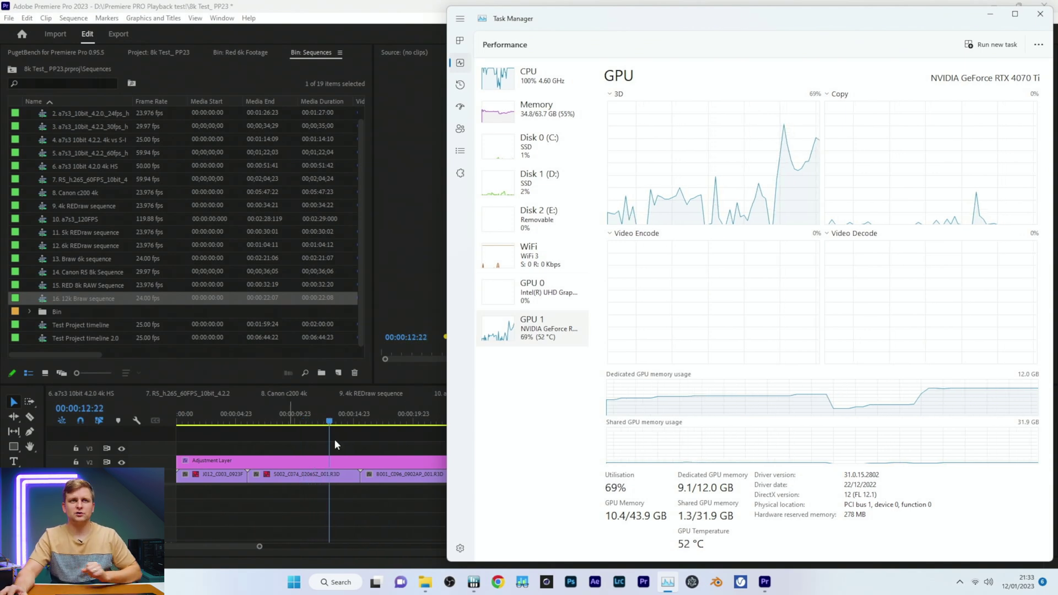
{"action": "left_click", "coordinate": [433, 439]}
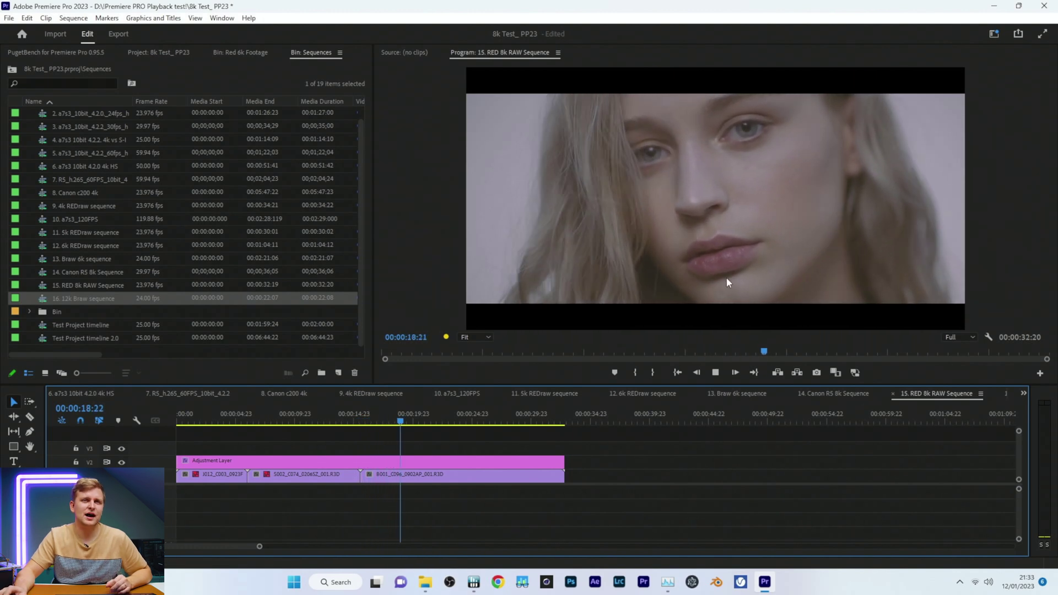
{"action": "left_click", "coordinate": [449, 317]}
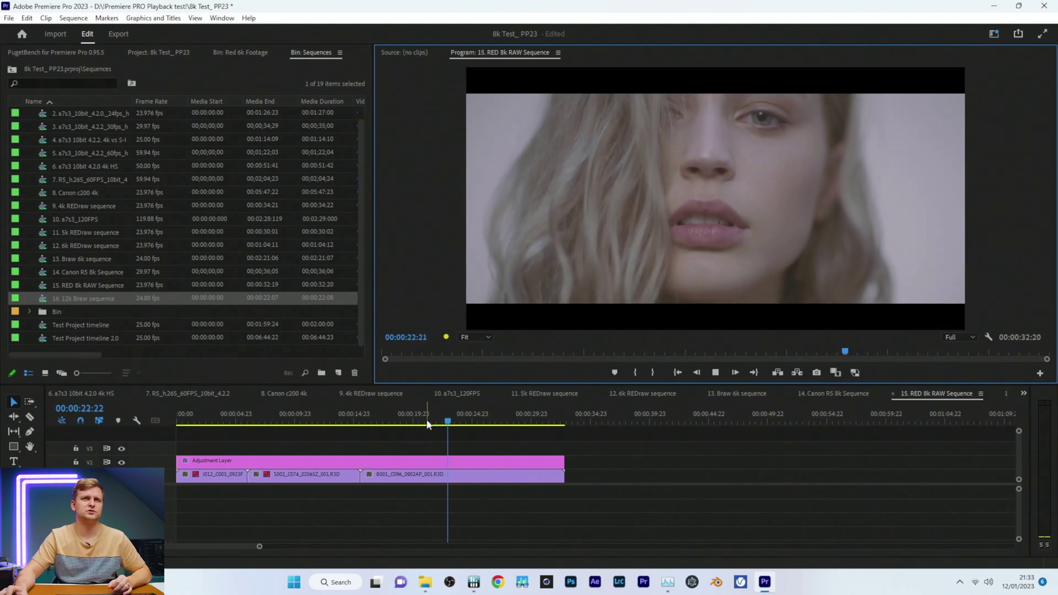
Step: Set the playback resolution to 1/2, play the RED 8k RAW Sequence from about 9 seconds, and check the load in Task Manager
{"action": "key", "text": "space"}
{"action": "left_click", "coordinate": [944, 336]}
{"action": "left_click", "coordinate": [950, 349]}
{"action": "left_click", "coordinate": [503, 422]}
{"action": "left_click_drag", "start_coordinate": [503, 423], "coordinate": [281, 423]}
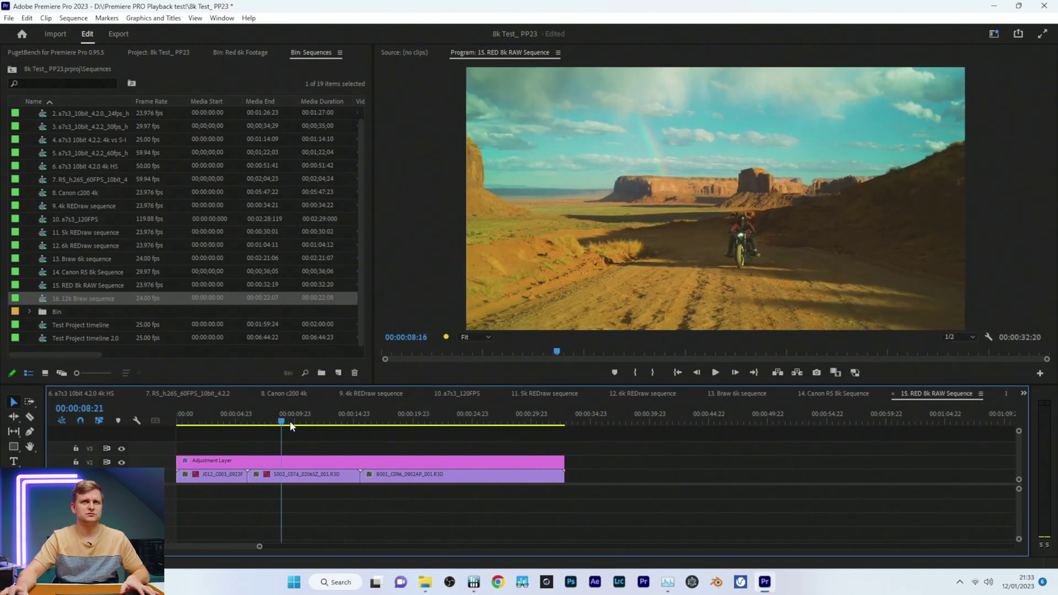
{"action": "key", "text": "space"}
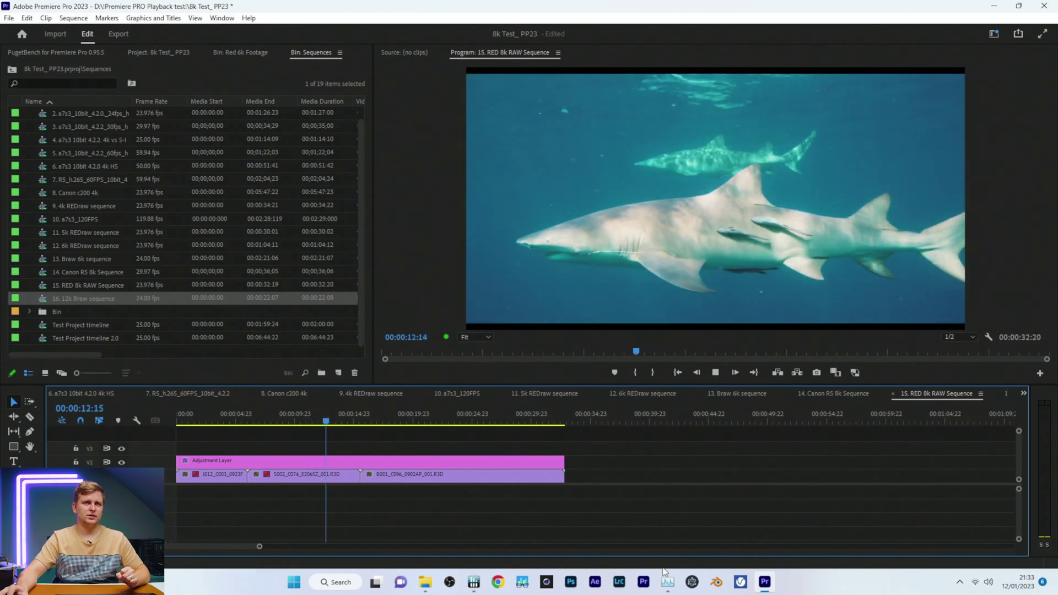
{"action": "left_click", "coordinate": [669, 585]}
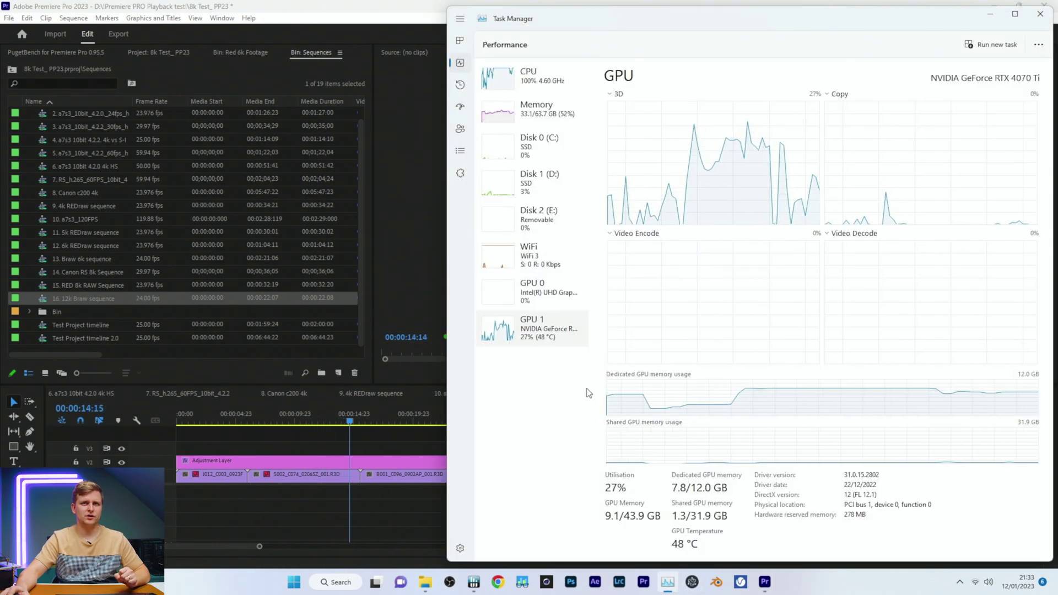
{"action": "left_click", "coordinate": [355, 420]}
Step: Return the RED 8k RAW Sequence to Full playback resolution, replay the shark clip, and check the CPU and GPU 1 load in Task Manager
{"action": "left_click", "coordinate": [973, 338]}
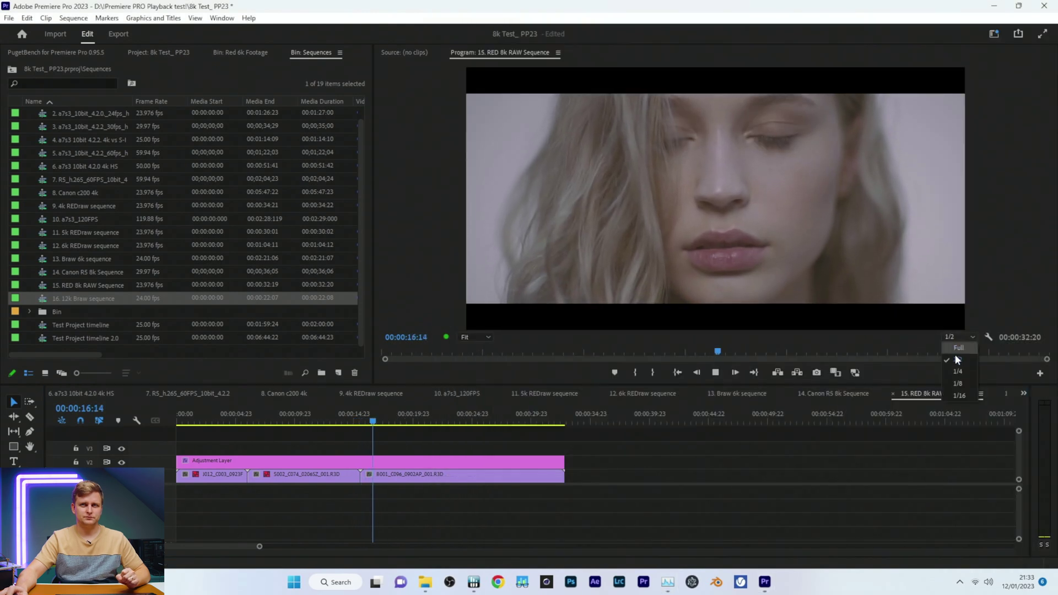
{"action": "left_click", "coordinate": [958, 349]}
{"action": "left_click", "coordinate": [290, 408]}
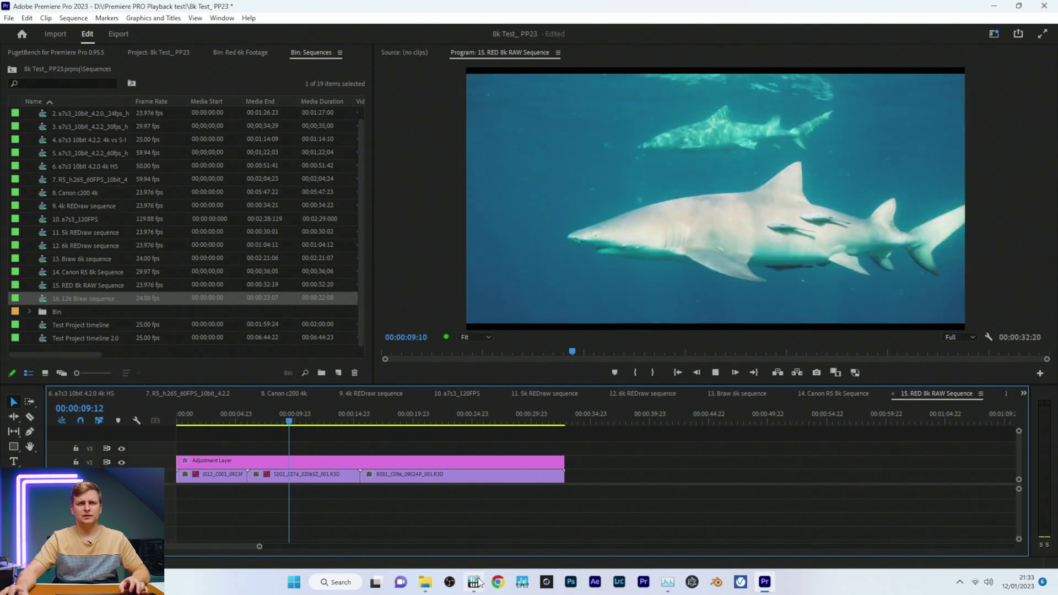
{"action": "left_click", "coordinate": [665, 589]}
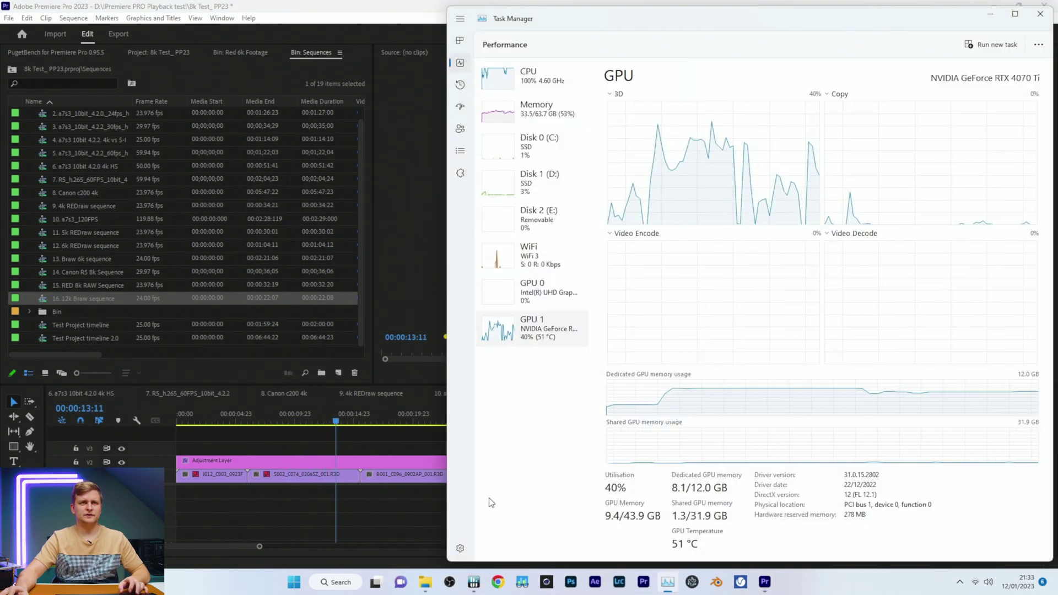
{"action": "key", "text": "alt+Tab"}
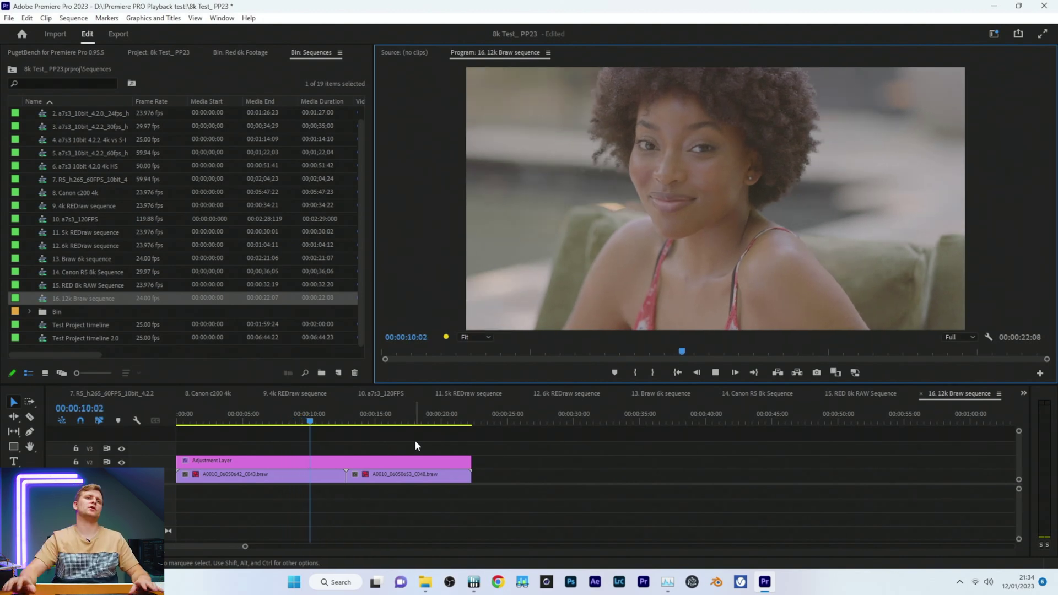
Step: Check the 12k Braw sequence's load at Full resolution in Task Manager and set its playback resolution to 1/2
{"action": "left_click", "coordinate": [667, 582]}
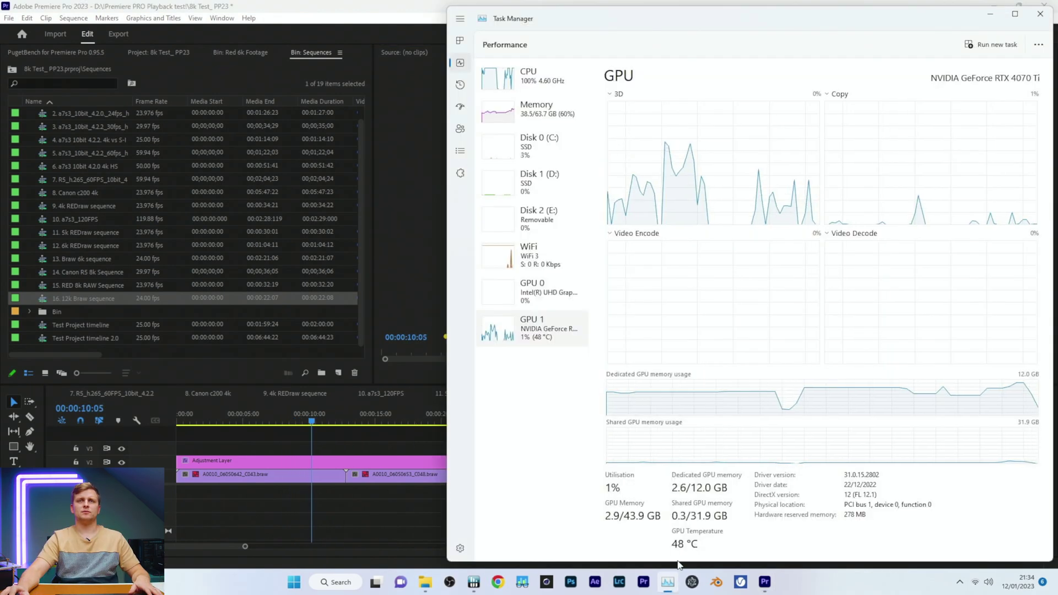
{"action": "left_click", "coordinate": [364, 452]}
{"action": "left_click", "coordinate": [971, 337]}
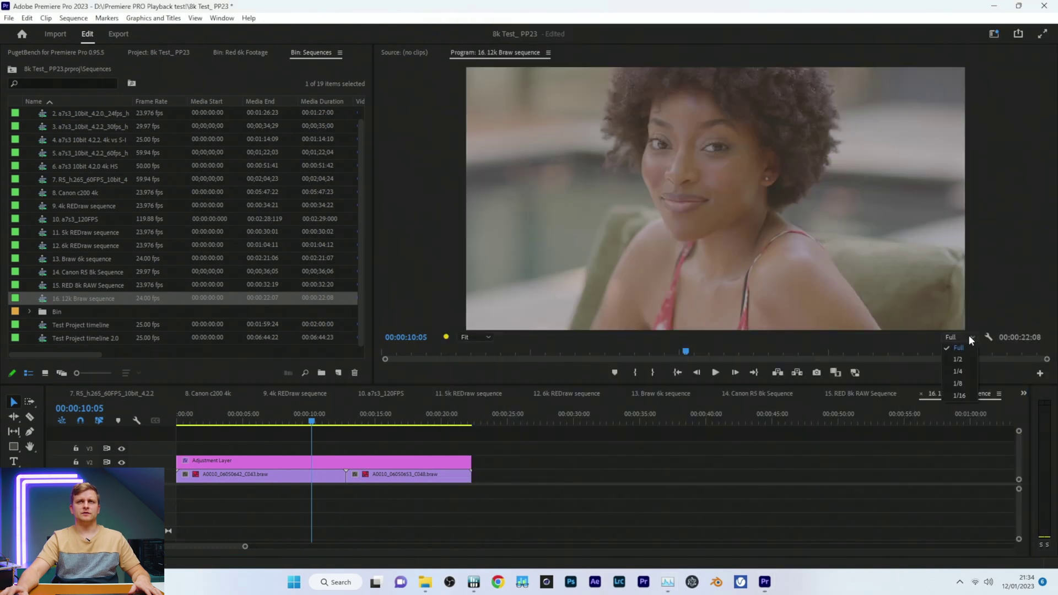
{"action": "left_click", "coordinate": [958, 359]}
Step: Play the 12k Braw sequence at 1/2 resolution from about 7 seconds and check the CPU and GPU 1 load in Task Manager
{"action": "left_click_drag", "start_coordinate": [315, 424], "coordinate": [272, 422]}
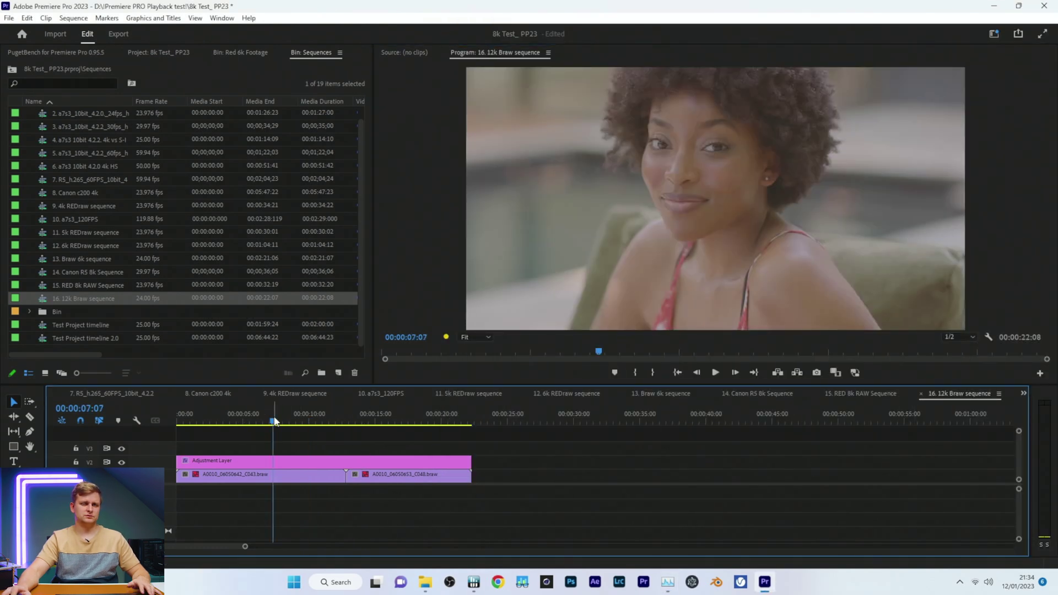
{"action": "key", "text": "space"}
{"action": "left_click", "coordinate": [667, 584]}
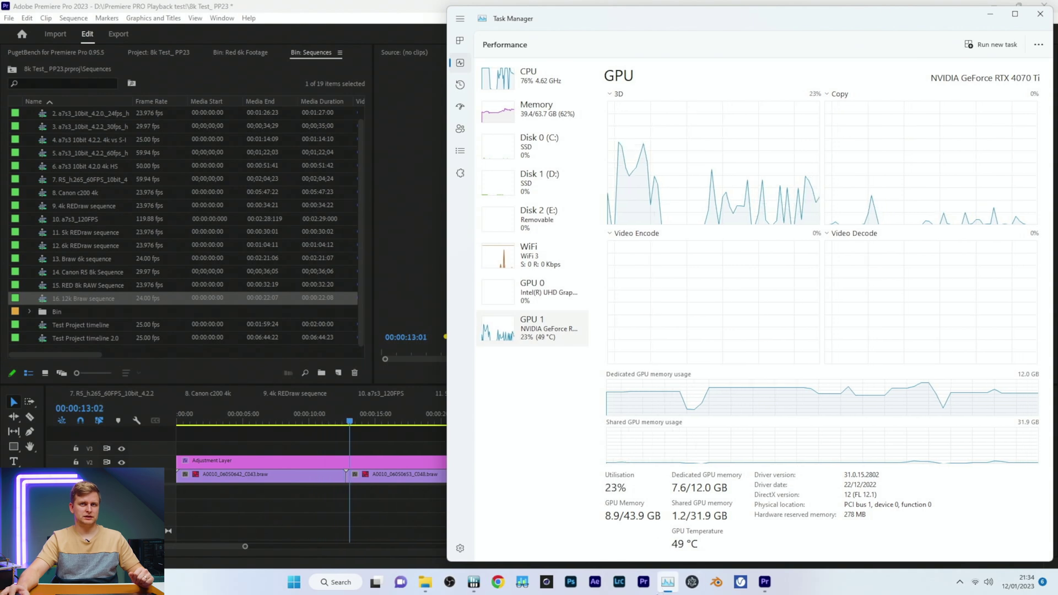
{"action": "left_click", "coordinate": [667, 582]}
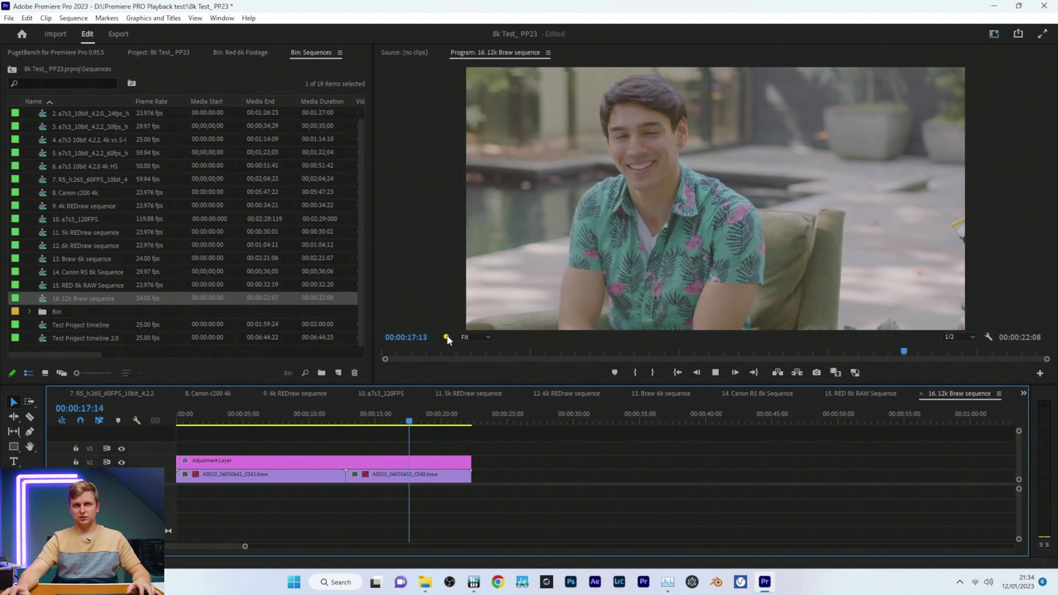
Step: Set the playback resolution to 1/4, play the 12k Braw sequence from about 11 seconds, and check the load in Task Manager
{"action": "key", "text": "space"}
{"action": "left_click", "coordinate": [954, 371]}
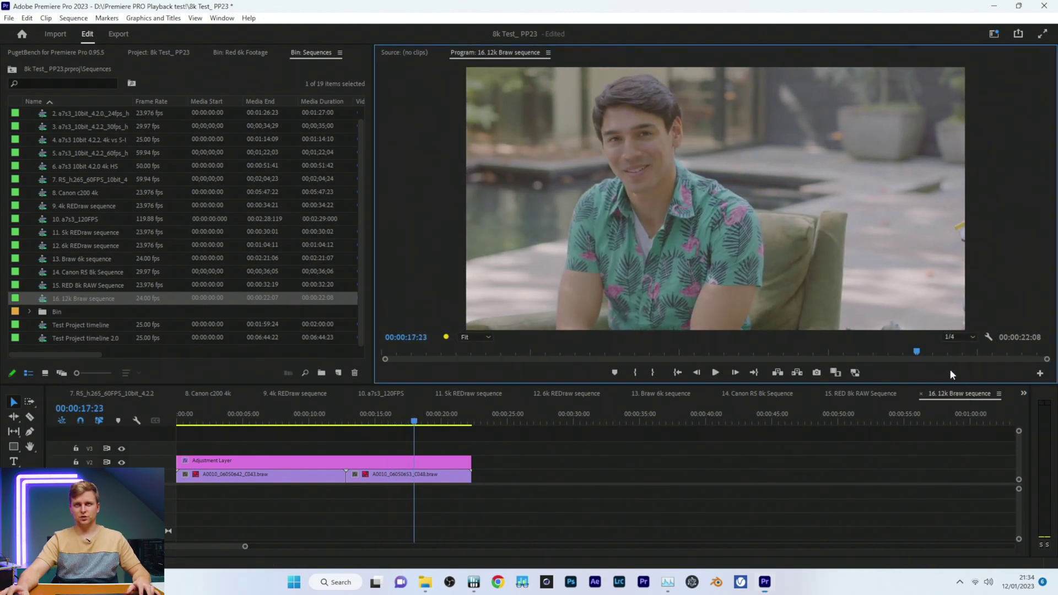
{"action": "left_click", "coordinate": [320, 422]}
{"action": "left_click_drag", "start_coordinate": [296, 424], "coordinate": [328, 422]}
{"action": "key", "text": "space"}
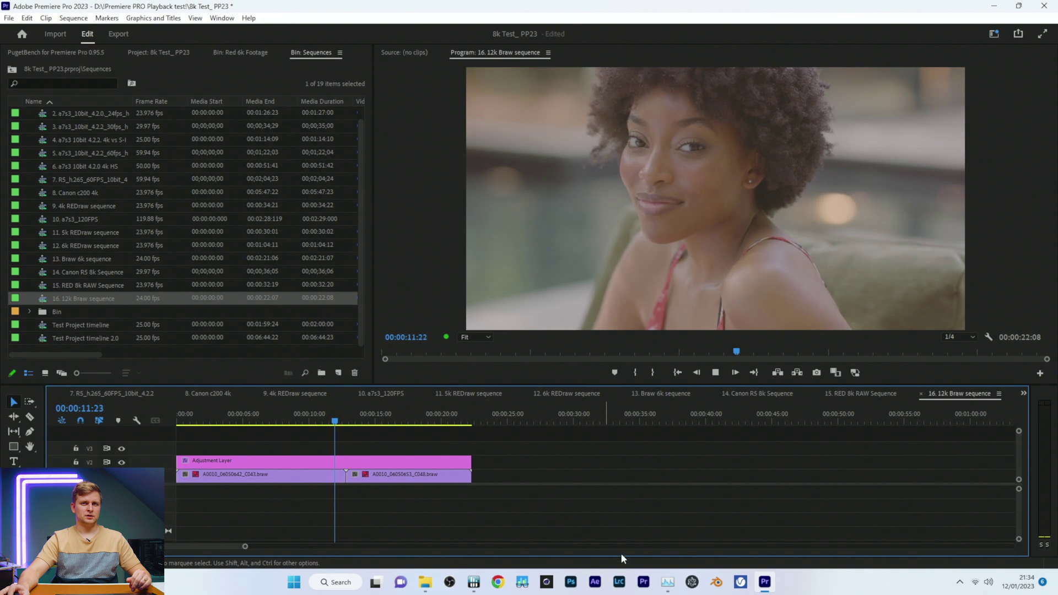
{"action": "left_click", "coordinate": [667, 582]}
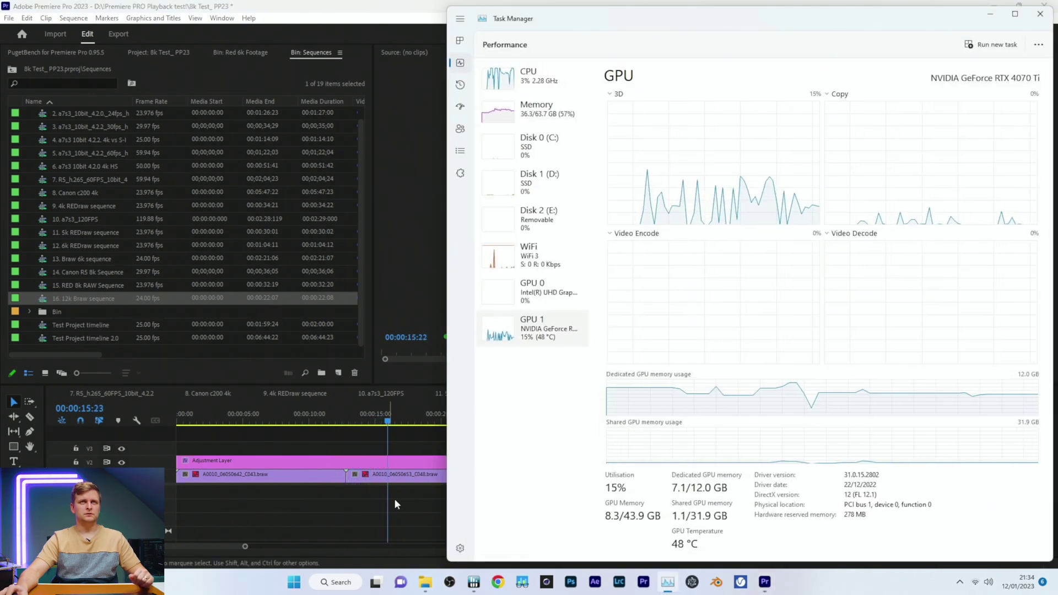
{"action": "left_click", "coordinate": [395, 452]}
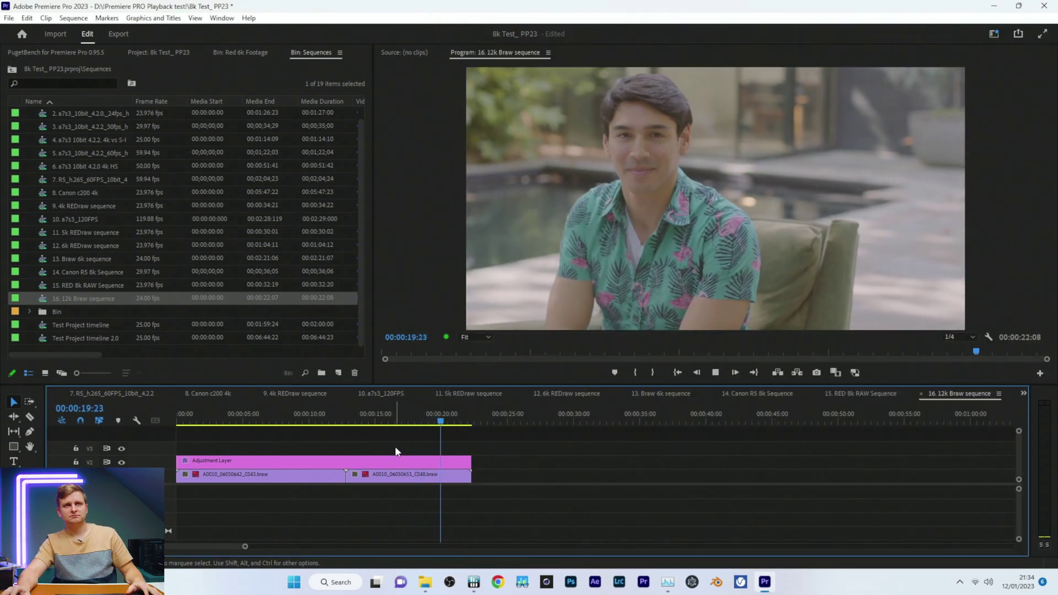
{"action": "left_click_drag", "start_coordinate": [447, 422], "coordinate": [392, 439]}
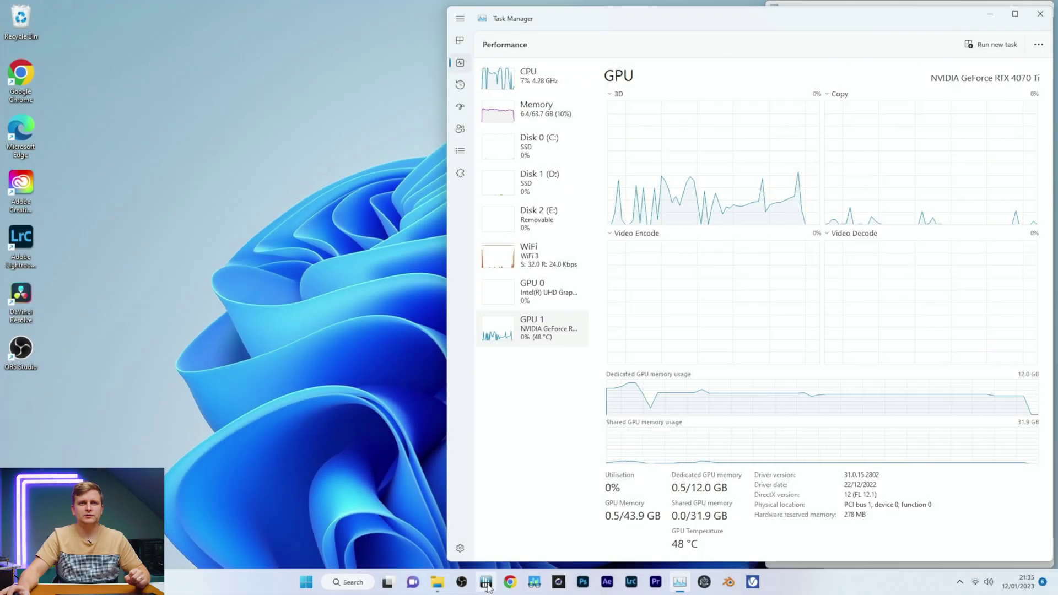
Step: Switch to the HWiNFO64 sensor window and examine the CPU and NVIDIA GPU temperature, power and load readings
{"action": "left_click", "coordinate": [487, 588]}
{"action": "scroll", "coordinate": [958, 302], "scroll_direction": "up", "scroll_amount": 10}
{"action": "scroll", "coordinate": [958, 301], "scroll_direction": "up", "scroll_amount": 10}
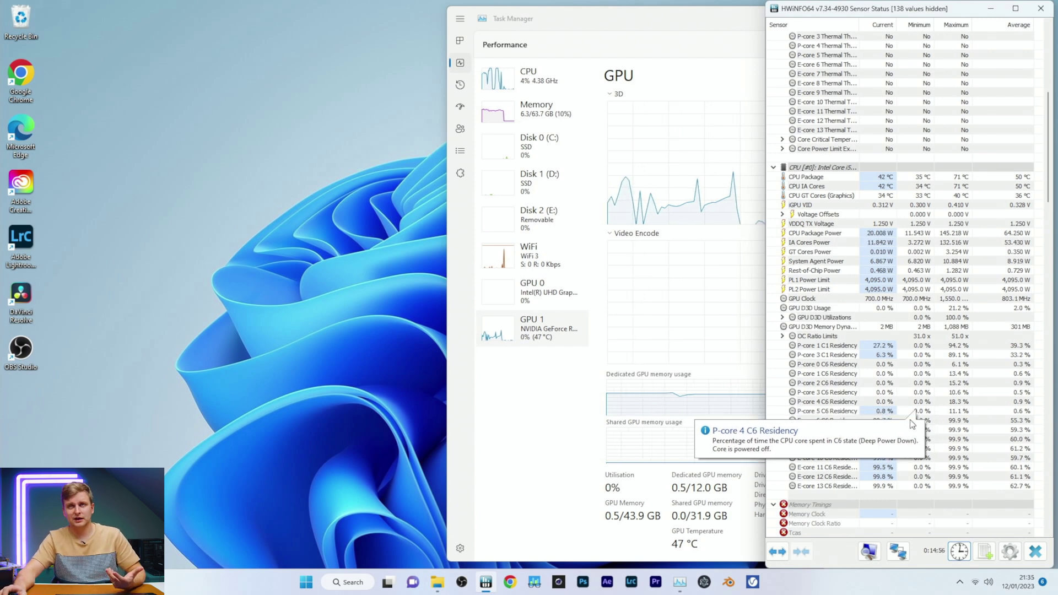
{"action": "scroll", "coordinate": [1024, 347], "scroll_direction": "down", "scroll_amount": 15}
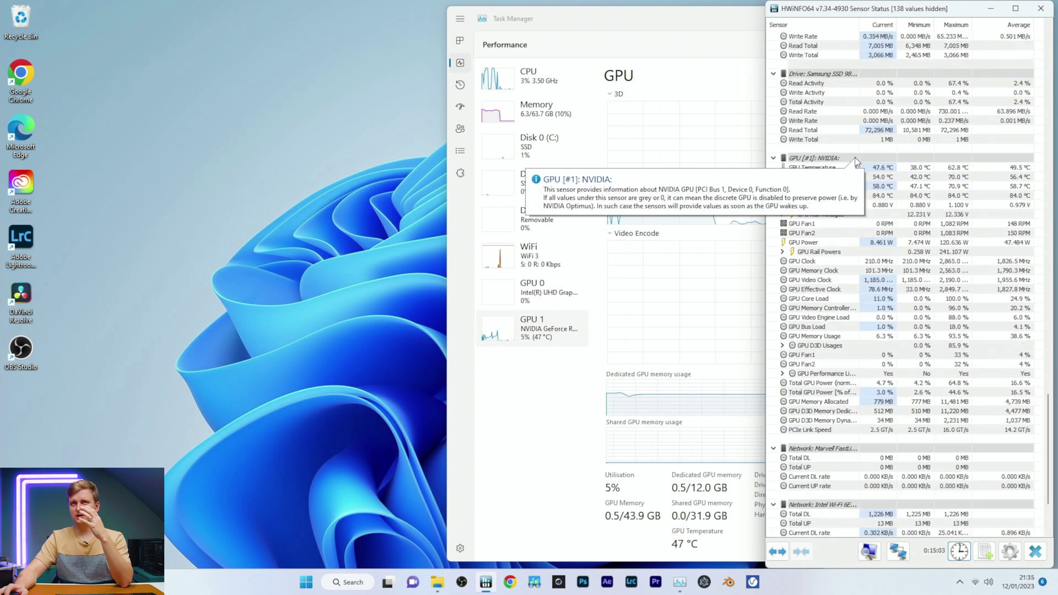